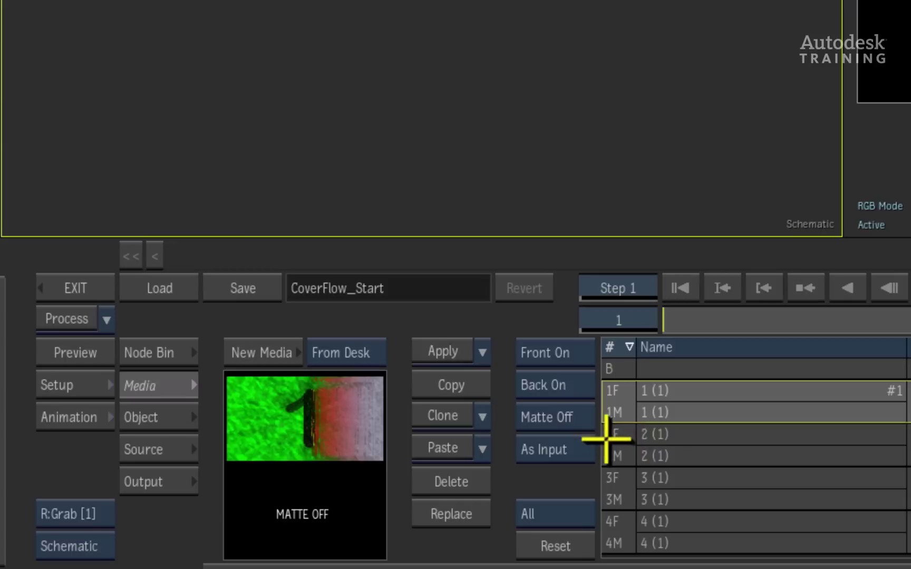
- Browse the media list and bring clip 1 into the scene as the cover image
click(302, 501)
click(311, 526)
click(312, 501)
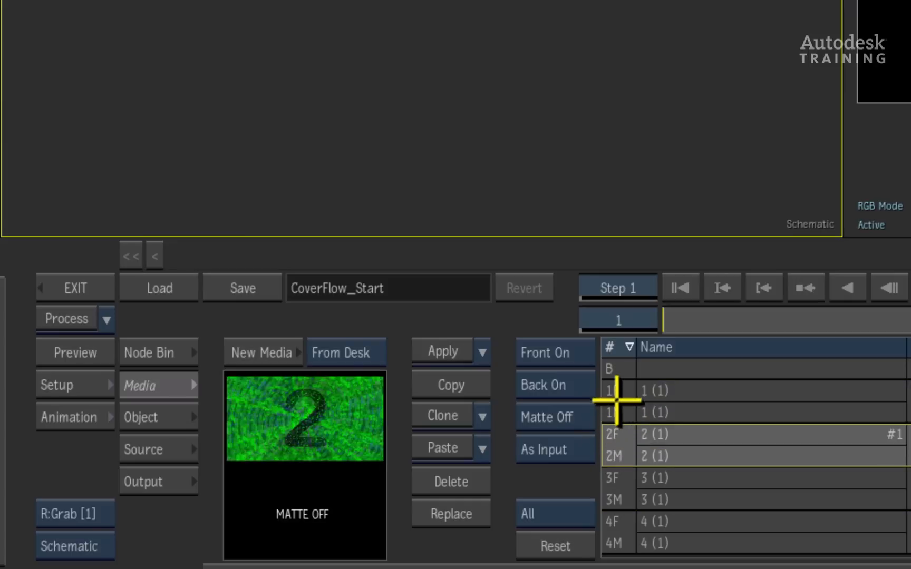
click(616, 400)
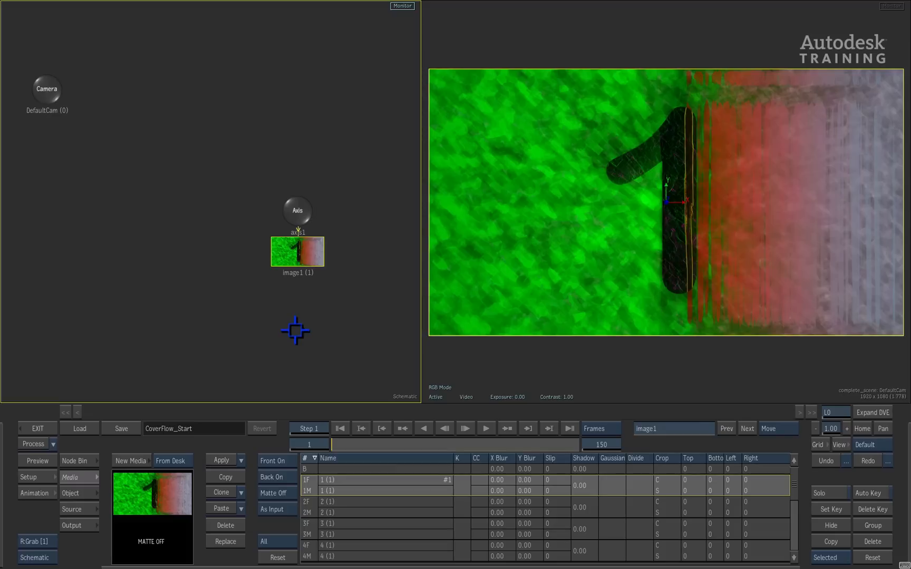
- Show the schematic navigator and frame the image1 branch under axis1
key(ctrl+alt+n)
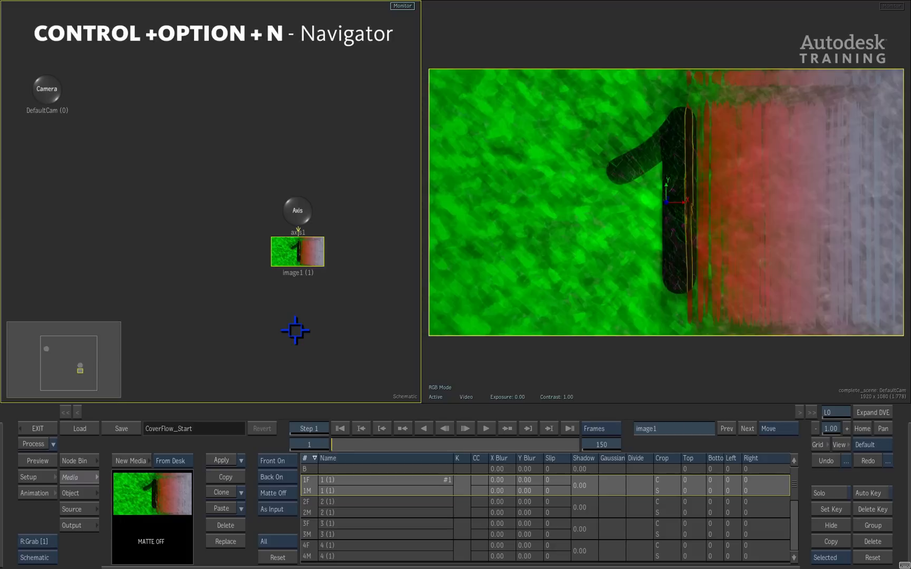
mouse_move(81, 365)
mouse_down()
mouse_move(102, 361)
mouse_move(107, 378)
mouse_up()
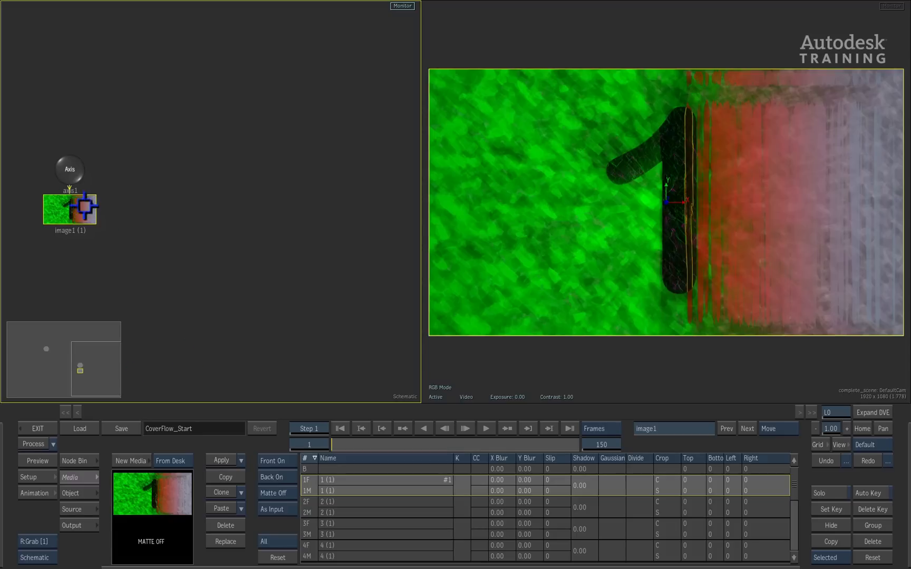
- Scale axis1 to 50 so the cover is half size, then return to the clip list
click(71, 174)
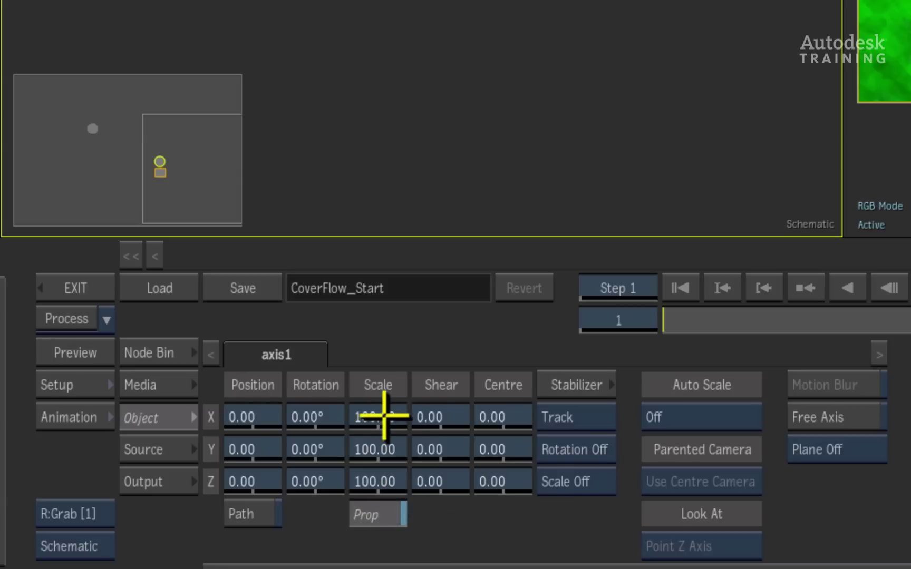
click(190, 493)
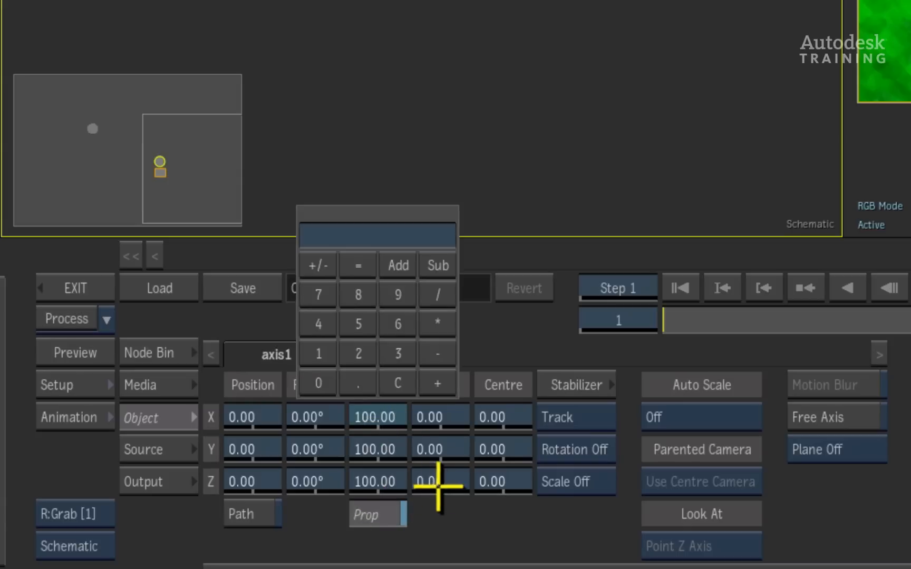
text(50)
key(Return)
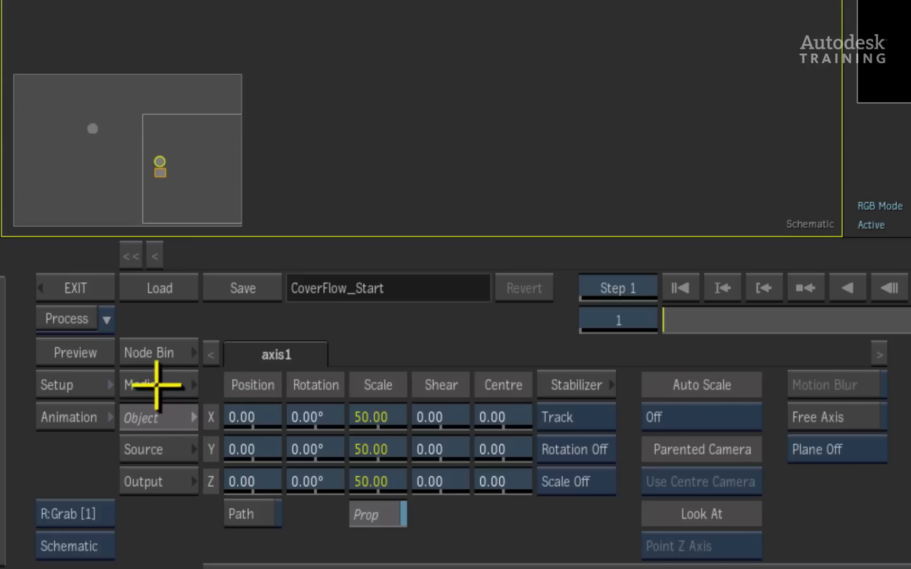
click(77, 476)
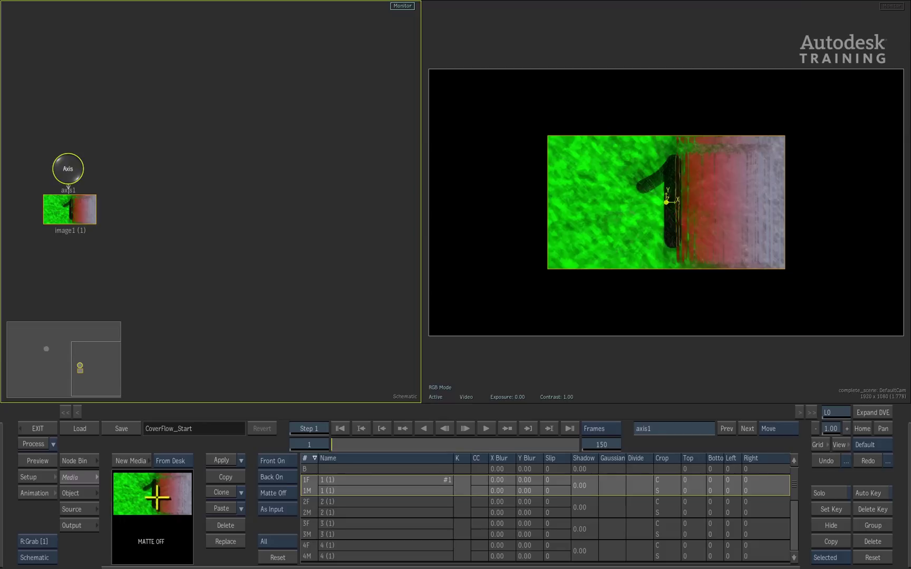
- Add a second cover image as axis2/image2, placed below-right, and parent axis2 under axis1
click(156, 497)
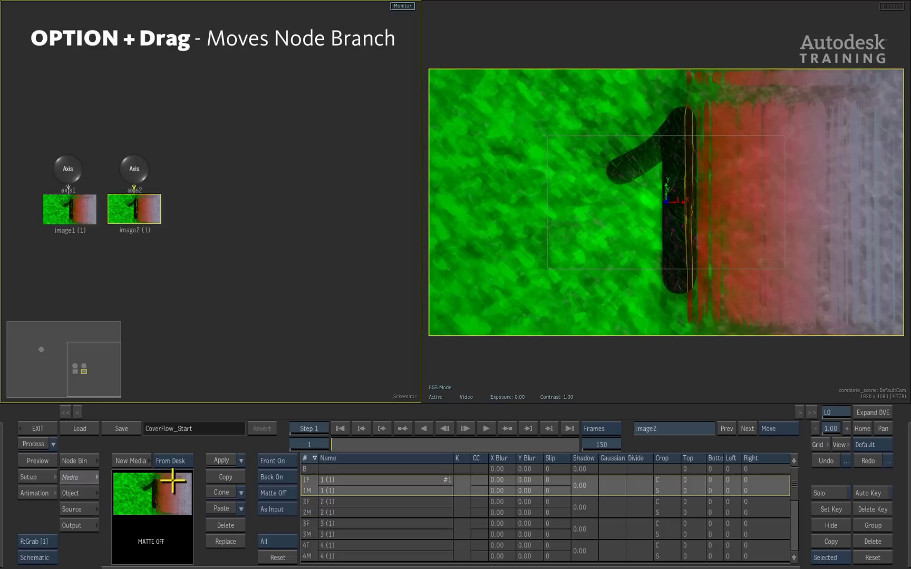
mouse_move(143, 170)
mouse_down()
mouse_move(175, 226)
mouse_move(116, 254)
mouse_move(136, 187)
mouse_move(157, 209)
mouse_move(138, 208)
mouse_up()
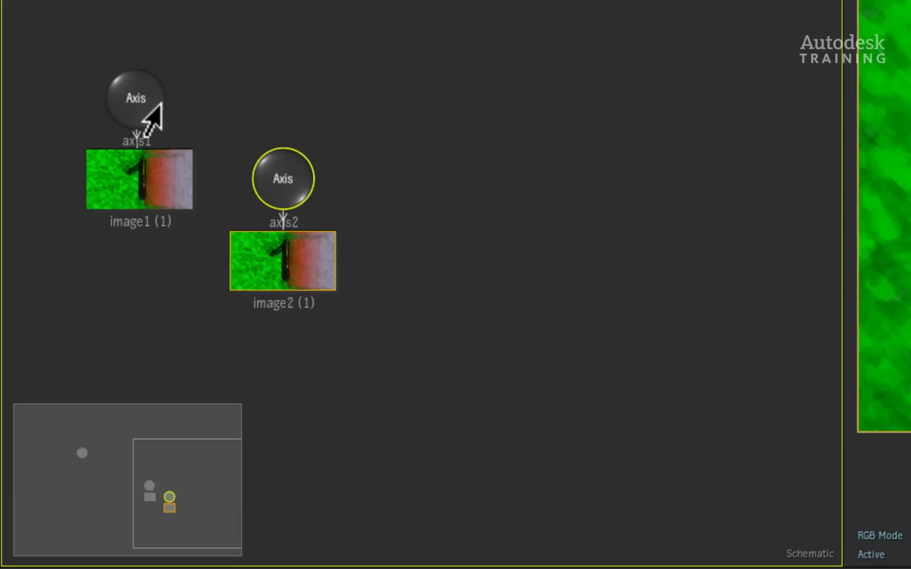
mouse_move(153, 118)
mouse_down()
mouse_move(260, 163)
mouse_move(270, 186)
mouse_move(278, 183)
mouse_up()
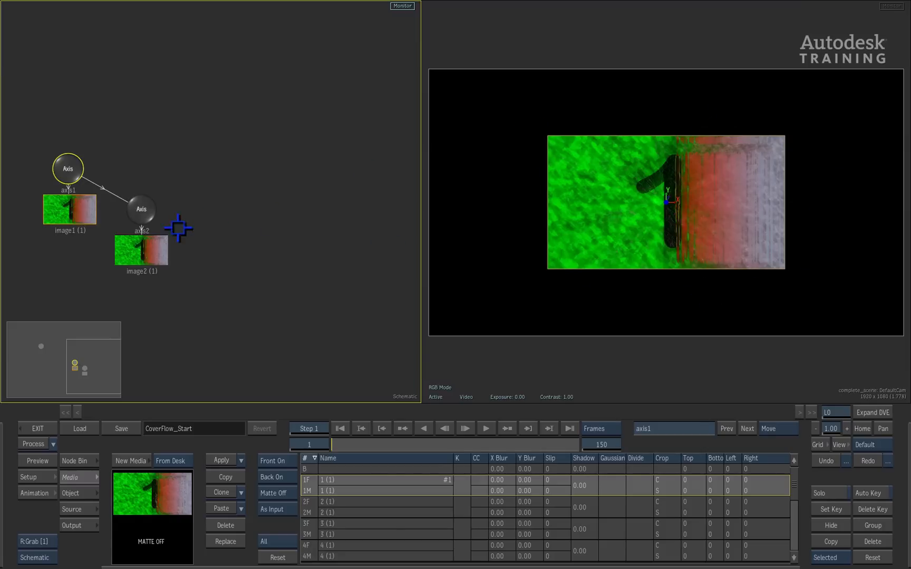
- Move axis2 to Y -1100 and set Scale Y to -100 so image2 flips below image1
click(138, 210)
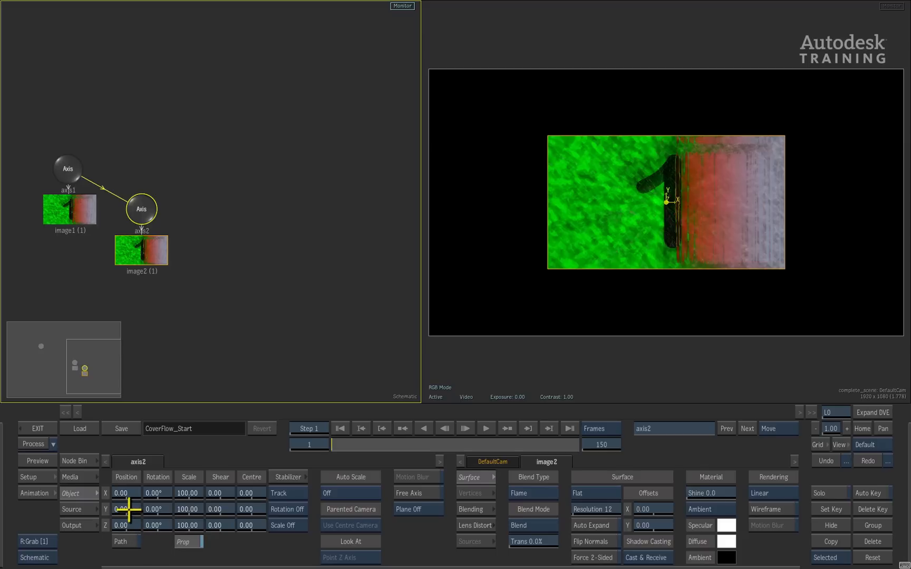
drag(128, 509, 89, 498)
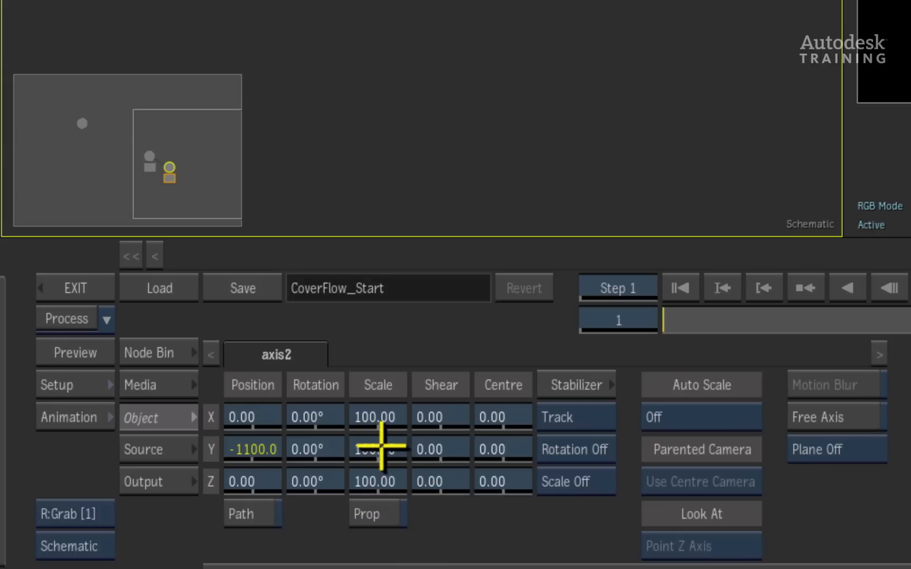
click(379, 444)
text(-100)
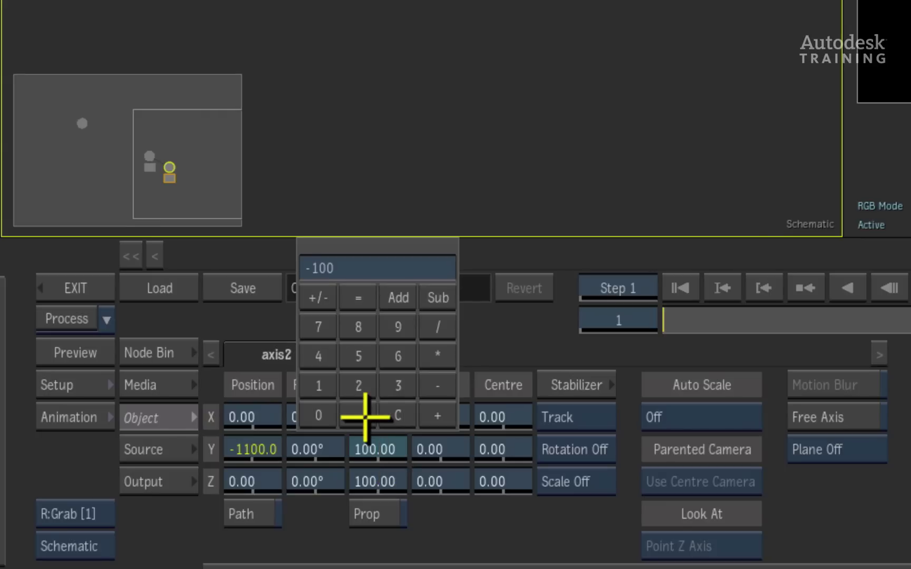
key(Return)
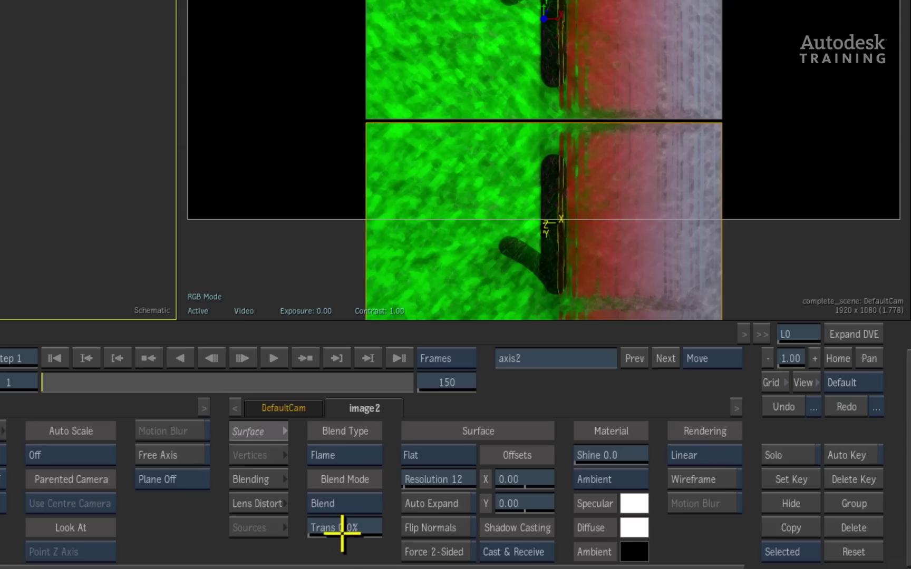
- Give image2's surface 75 transparency and shine 2.0 as the reflection
click(531, 542)
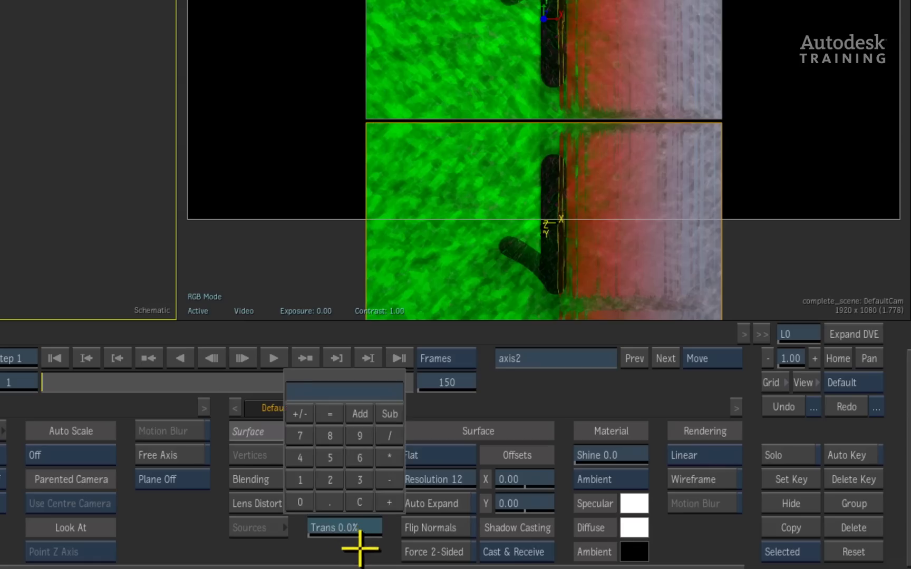
text(75)
key(Return)
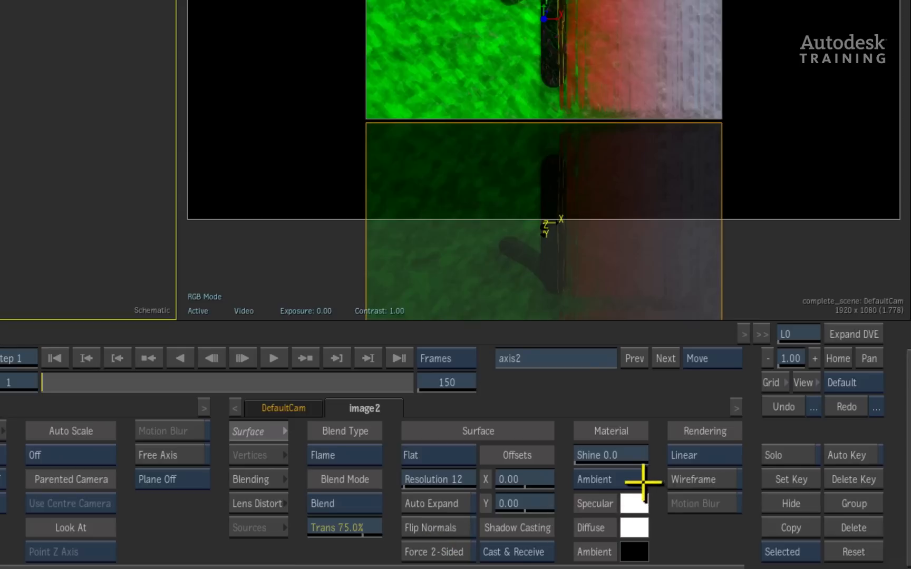
click(616, 456)
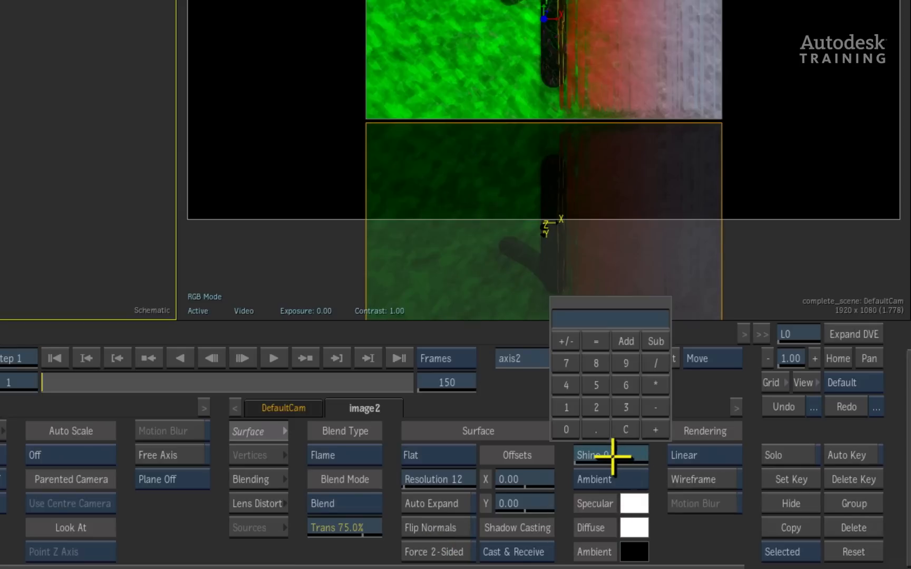
text(2)
key(Return)
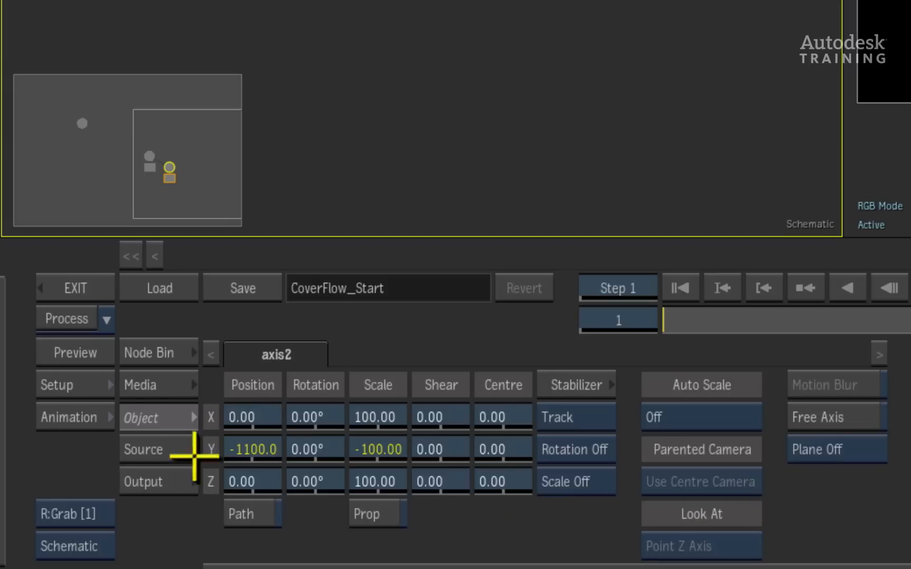
- Add a Light node from the Relighting bin and place light1 below the image nodes in the schematic
click(75, 460)
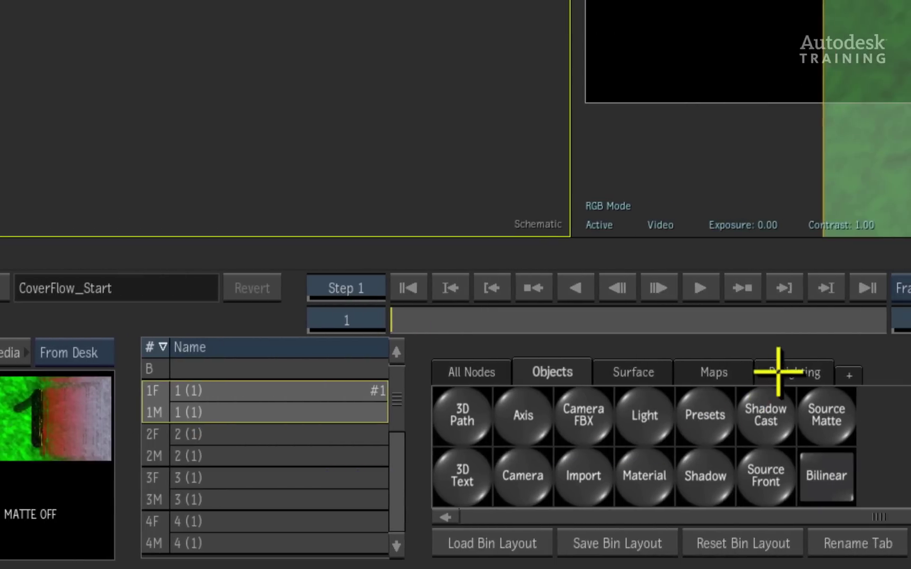
click(783, 374)
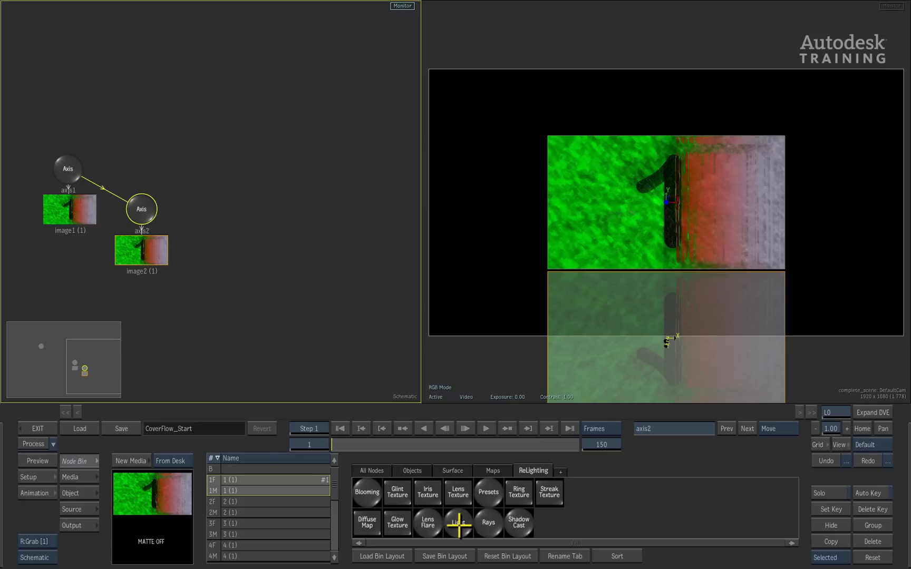
click(458, 523)
mouse_move(667, 341)
mouse_down()
mouse_move(689, 132)
mouse_move(547, 284)
mouse_move(769, 176)
mouse_move(583, 287)
mouse_move(804, 189)
mouse_move(466, 110)
mouse_move(726, 136)
mouse_move(592, 185)
mouse_move(633, 175)
mouse_move(622, 167)
mouse_up()
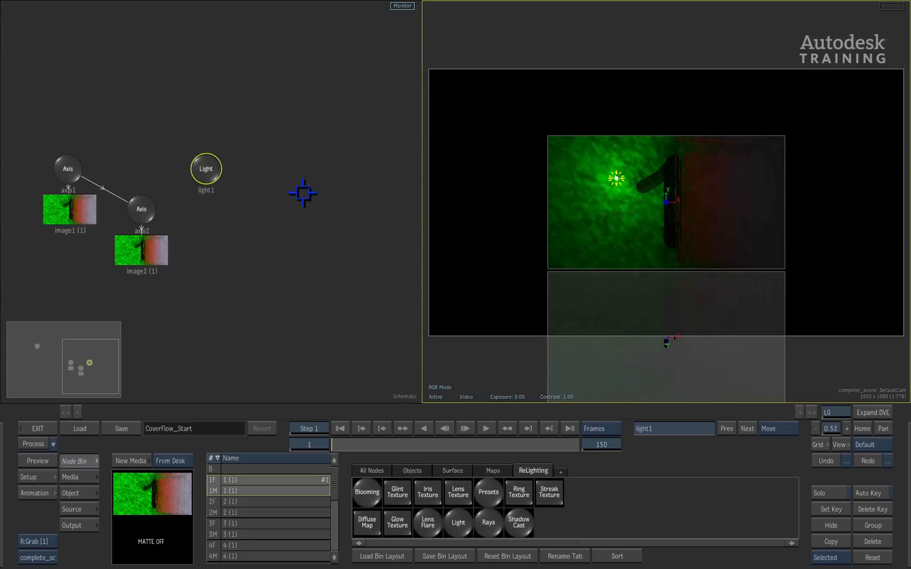
mouse_move(206, 174)
mouse_down()
mouse_move(221, 258)
mouse_move(176, 335)
mouse_up()
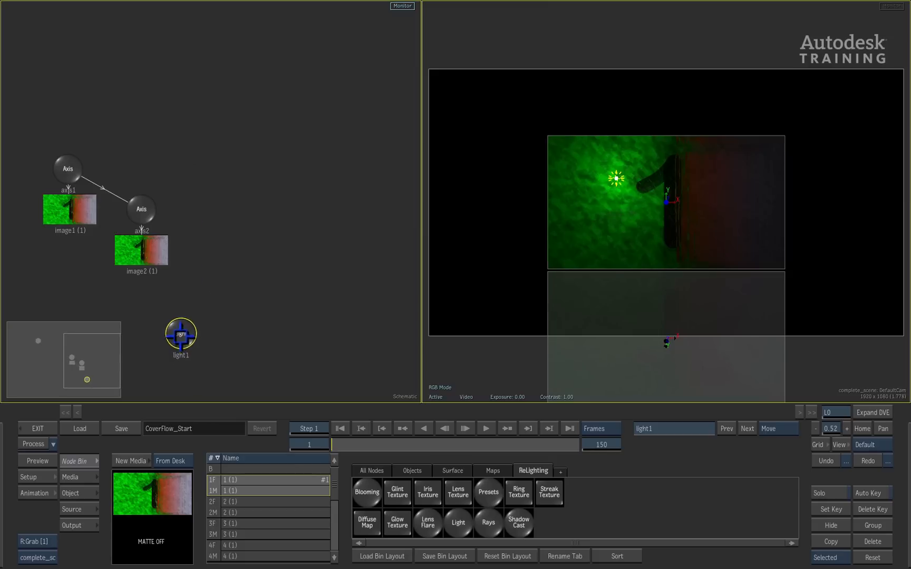
- Position light1 at X 0, Y 0, Z 1600, out in front of the covers
click(75, 490)
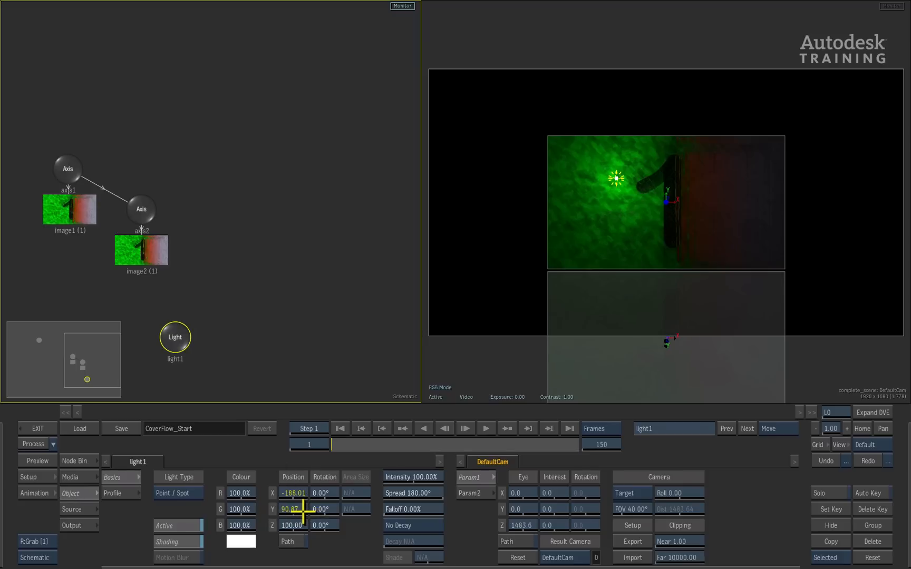
click(292, 494)
text(0)
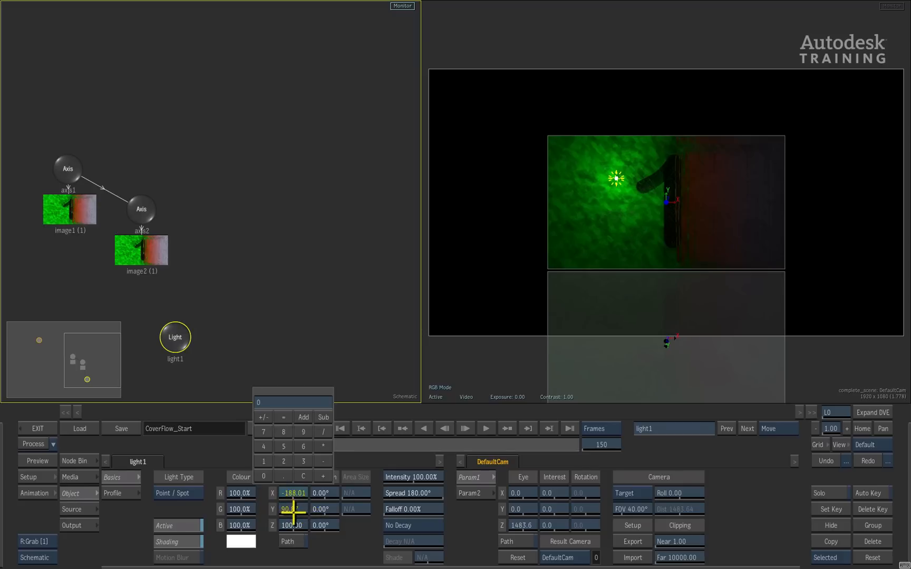
key(Return)
click(292, 509)
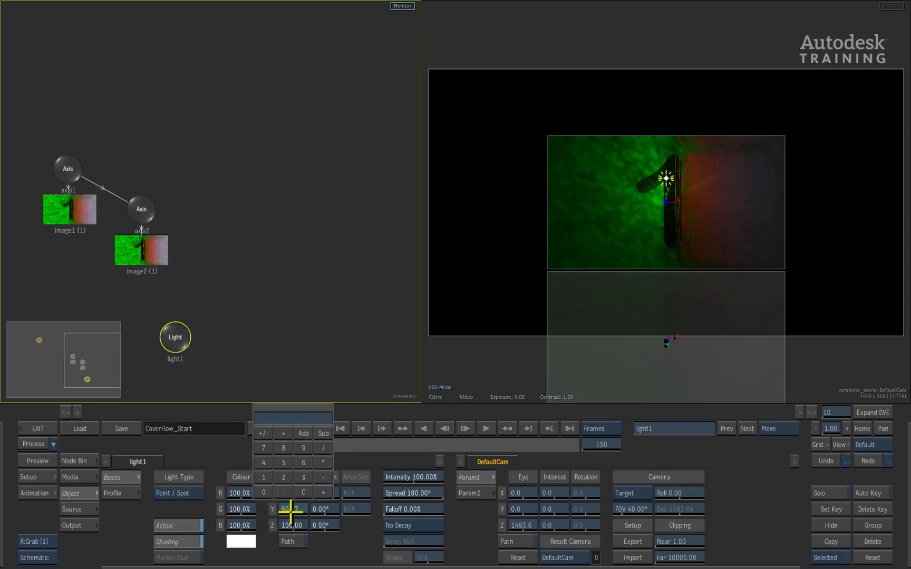
text(0)
key(Return)
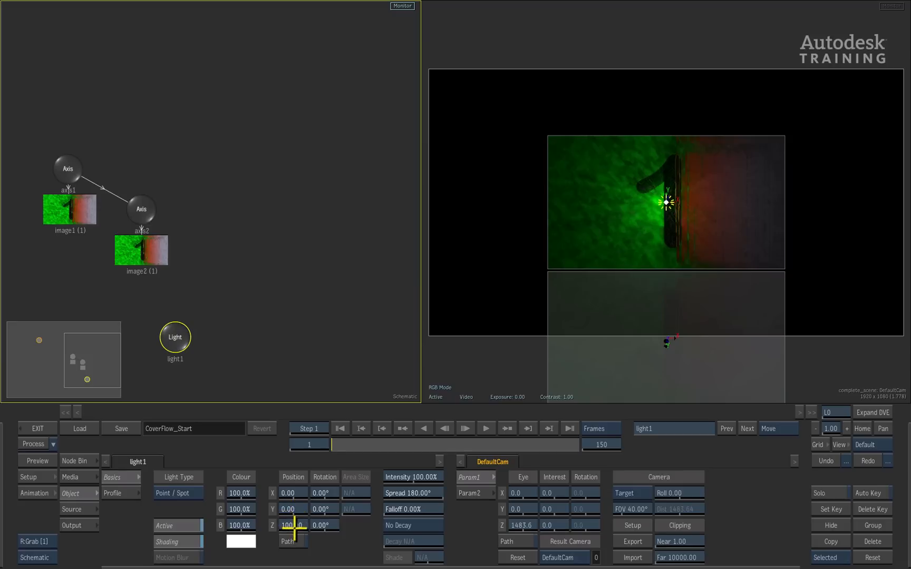
click(294, 525)
text(16)
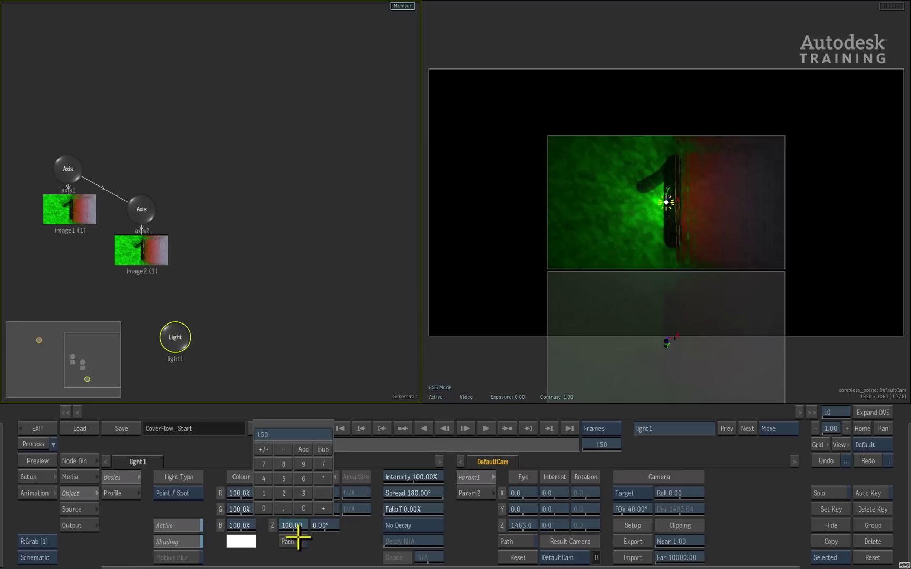
text(0)
key(Return)
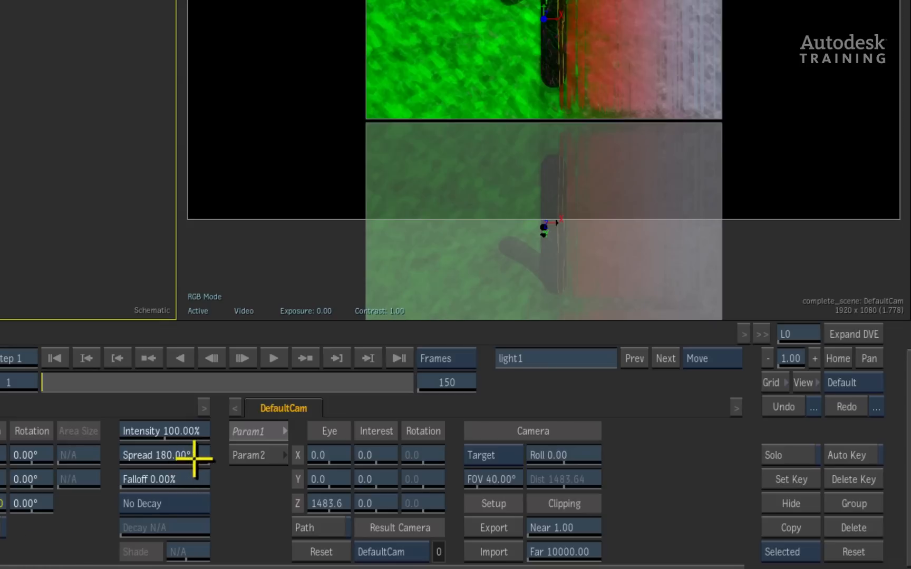
- Narrow light1's spread to 30°
drag(194, 456, 76, 438)
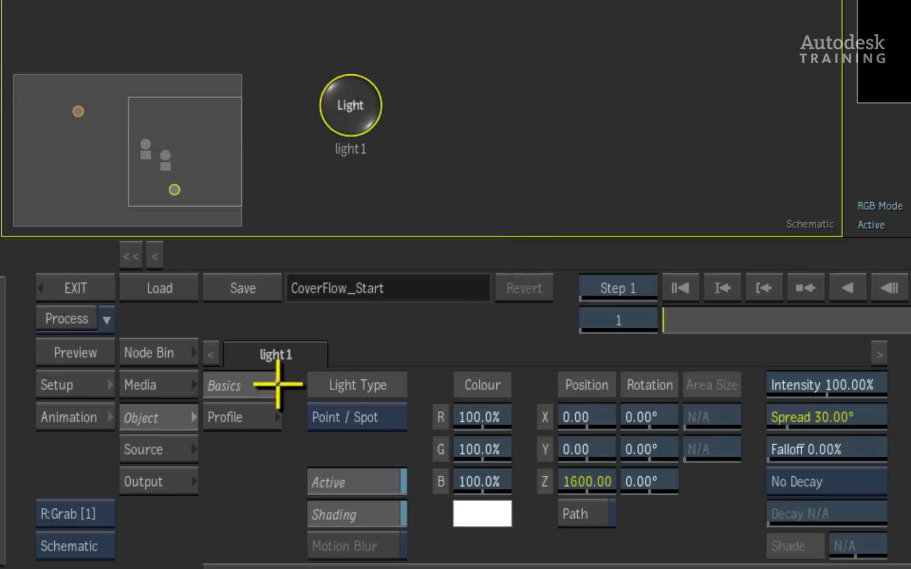
- Switch the viewport to the Top view and zoom out to 0.17 to see the whole scene
click(50, 557)
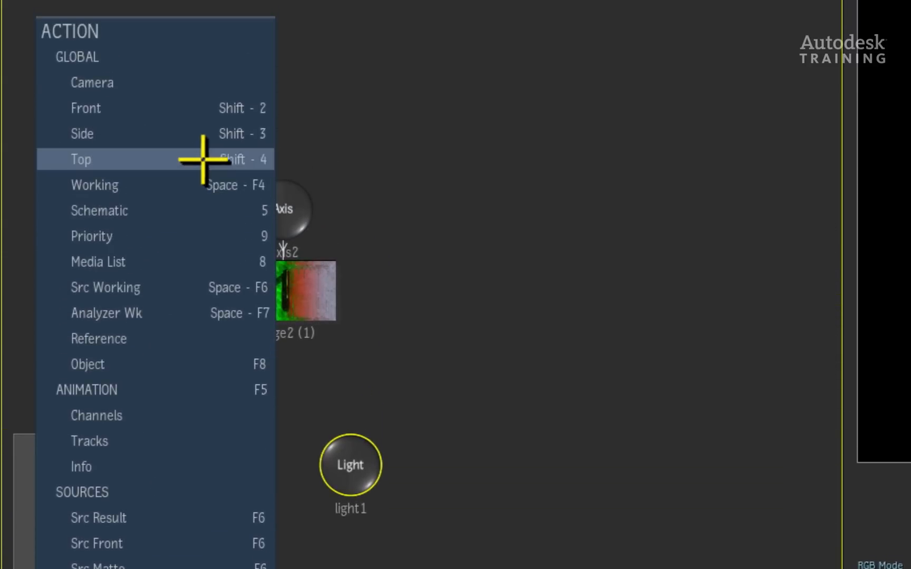
click(203, 159)
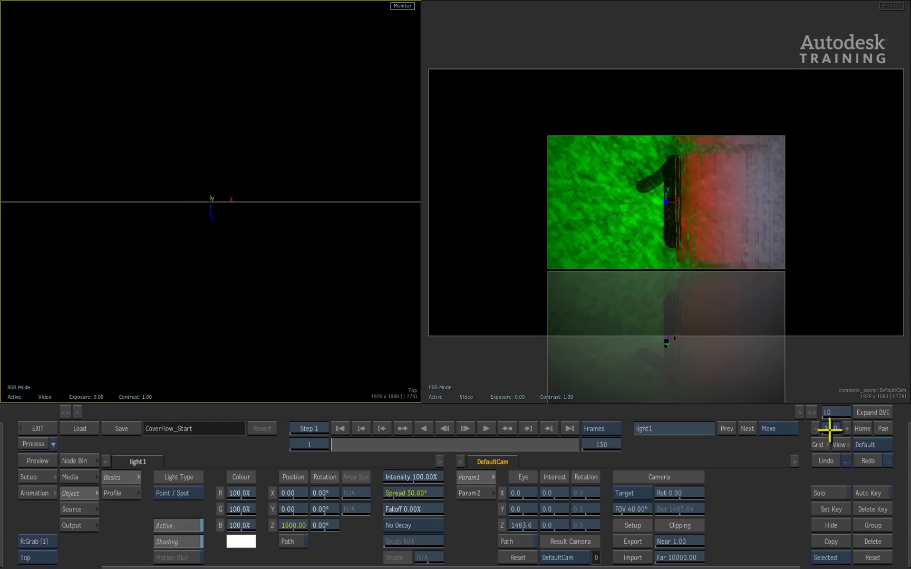
drag(820, 429, 790, 431)
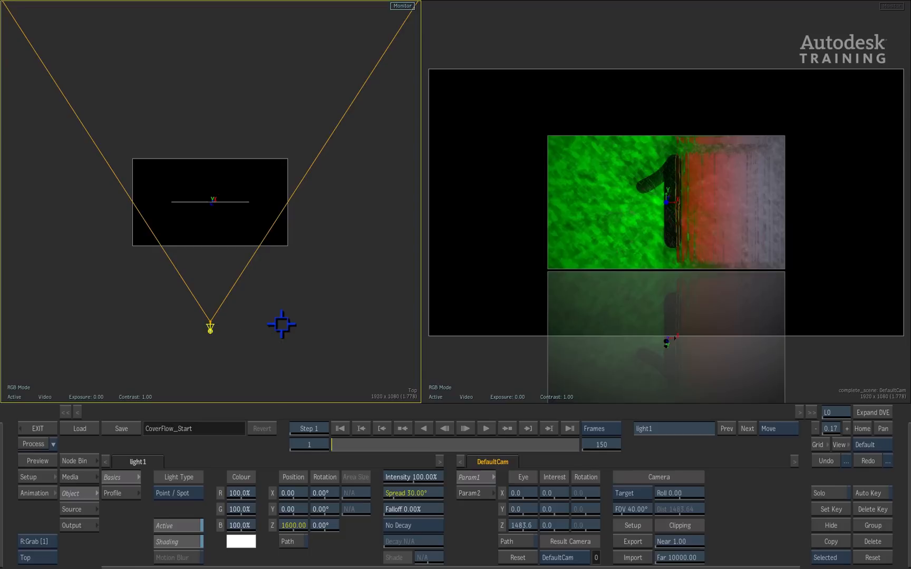
- Bring up the node bin's Objects tab listing 3D Path
click(83, 461)
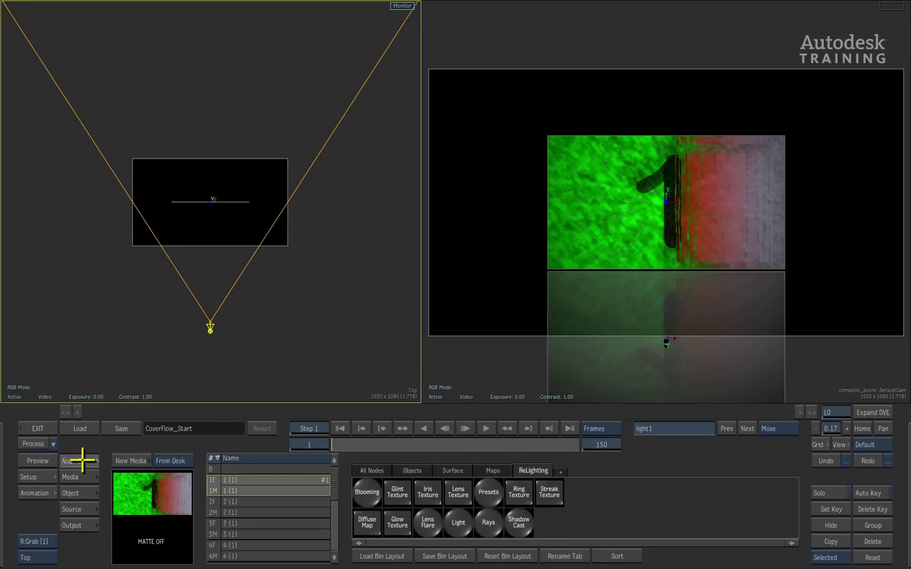
click(421, 471)
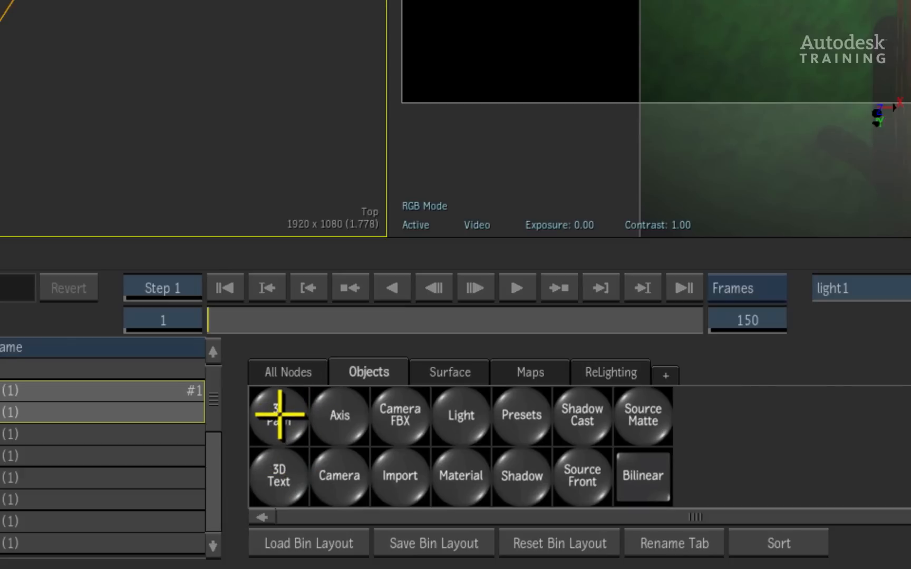
- Draw a three-point 3D path across the top view: left, middle and right points
click(279, 414)
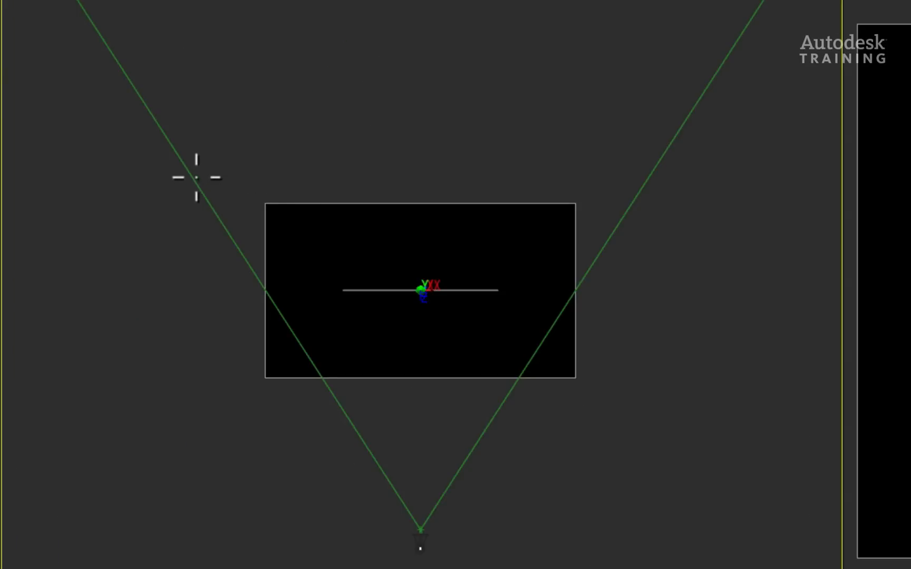
click(197, 178)
click(417, 256)
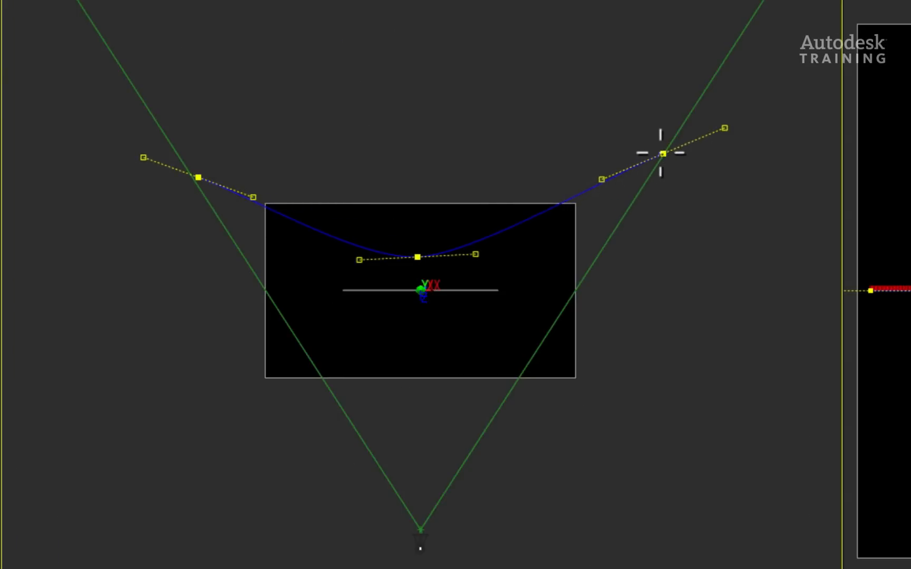
click(662, 152)
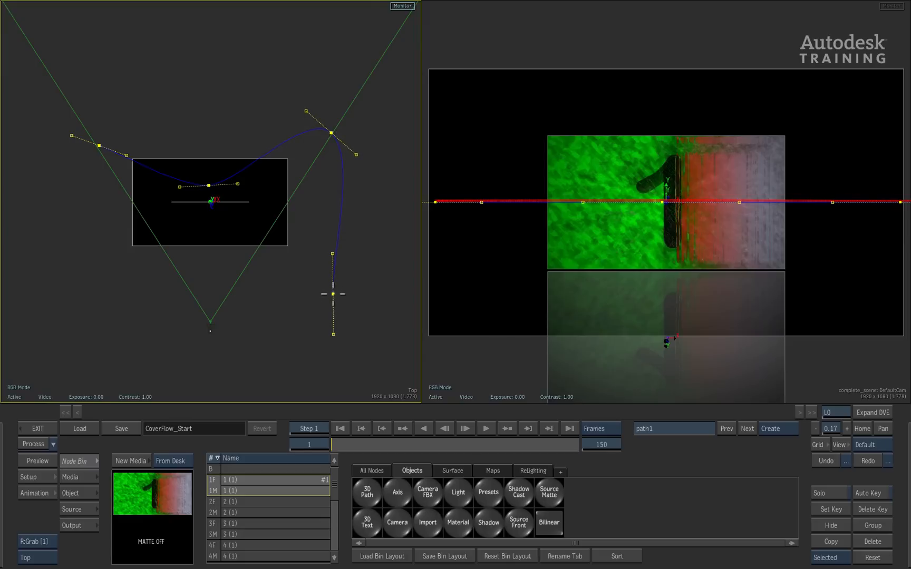
click(80, 493)
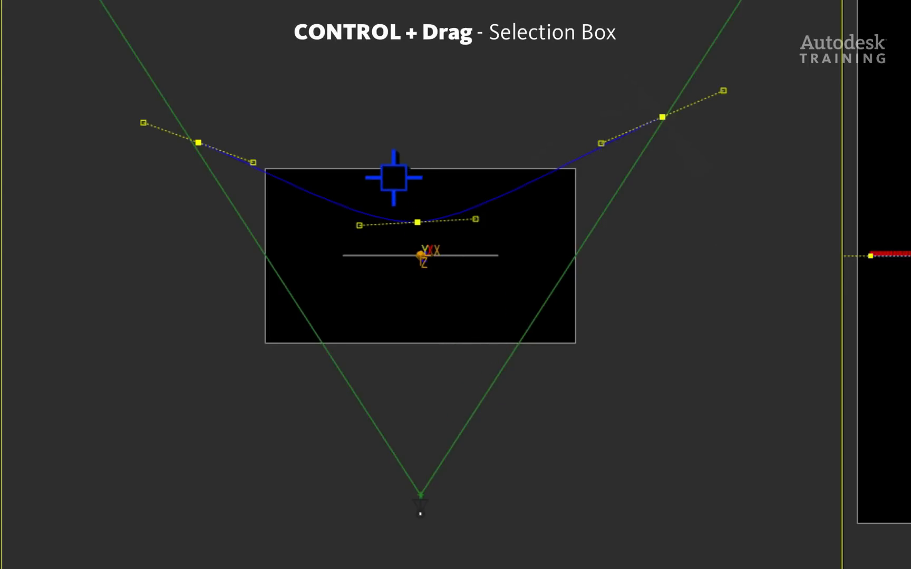
- Reset the path's middle vertex to X 0 and Z 0 at the scene centre
drag(376, 185, 460, 241)
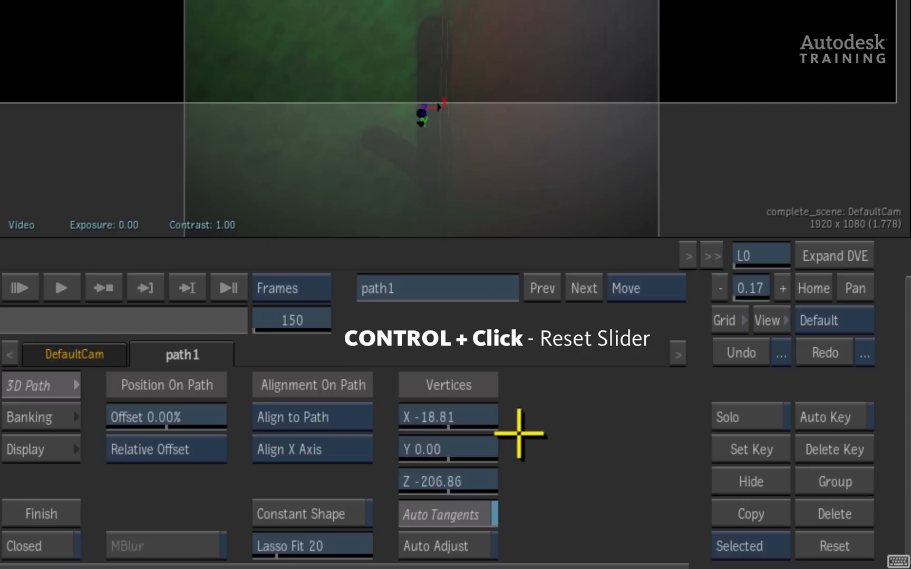
ctrl+click(447, 418)
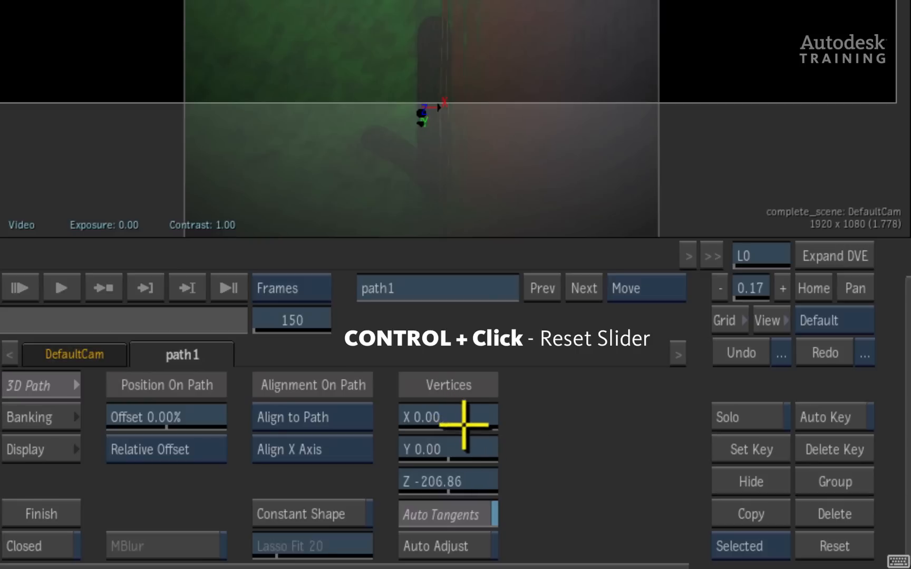
ctrl+click(440, 481)
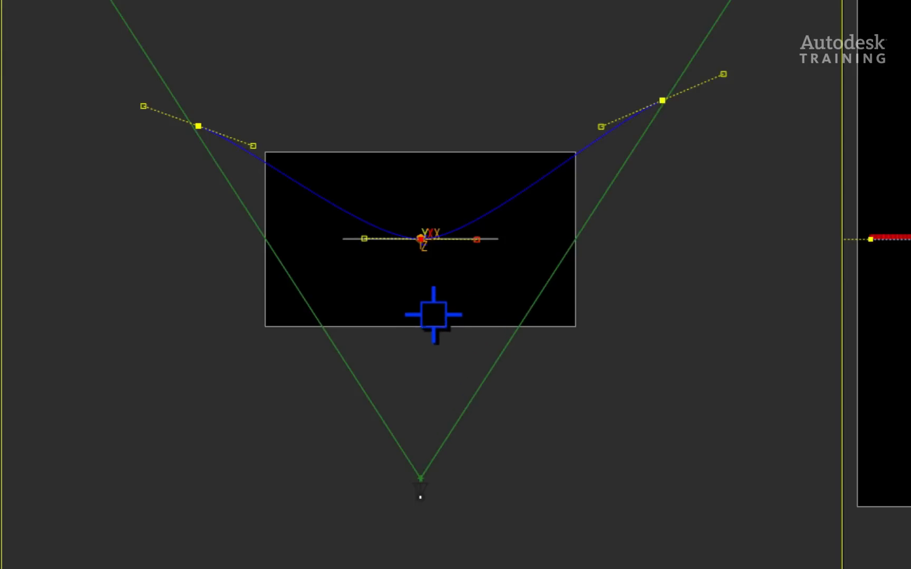
- Set the path's left vertex to X -1345 and Z -600
drag(132, 82, 245, 159)
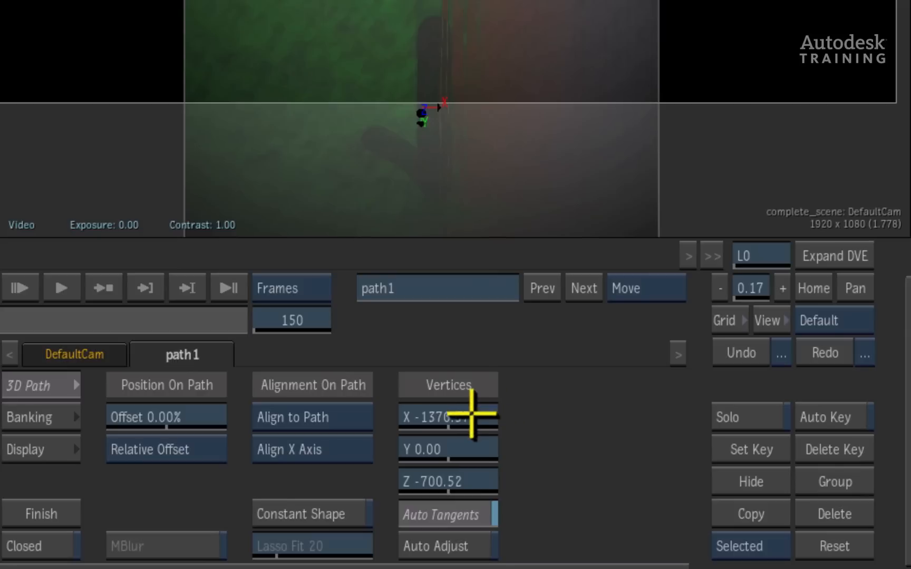
click(471, 417)
text(-)
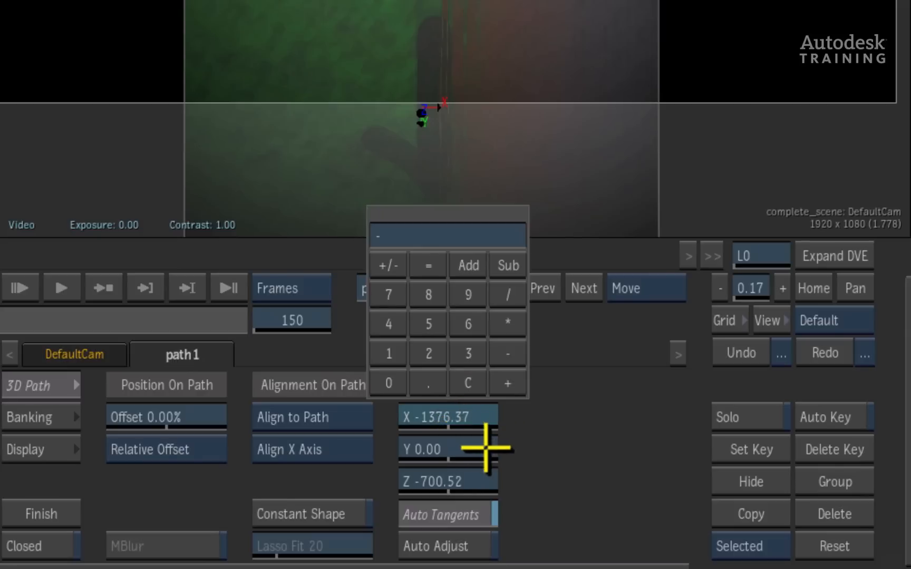
text(1345)
key(Return)
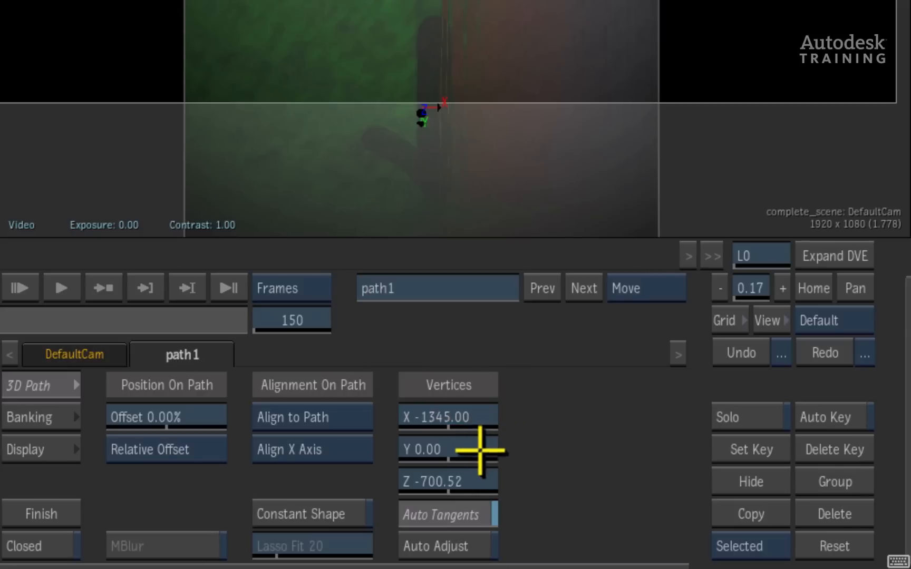
click(471, 486)
text(-6)
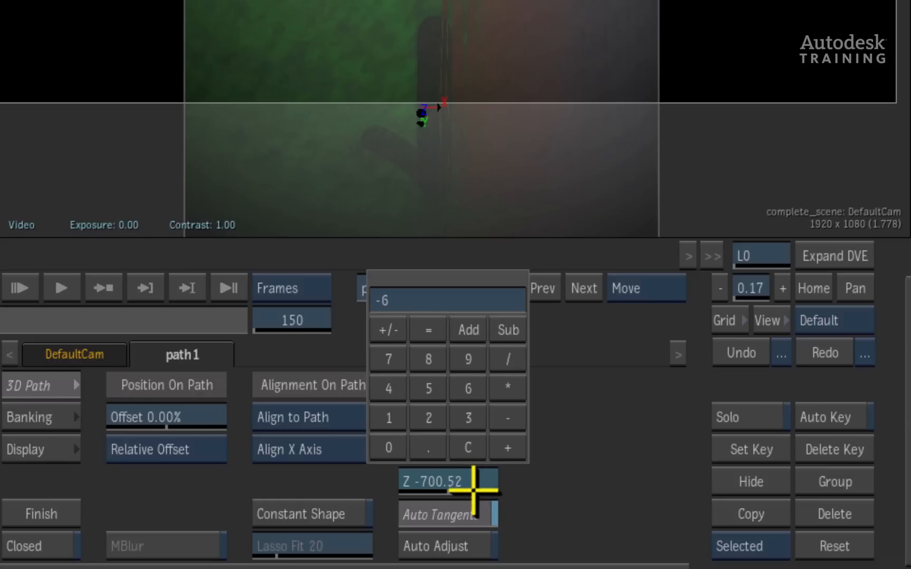
text(00)
key(Return)
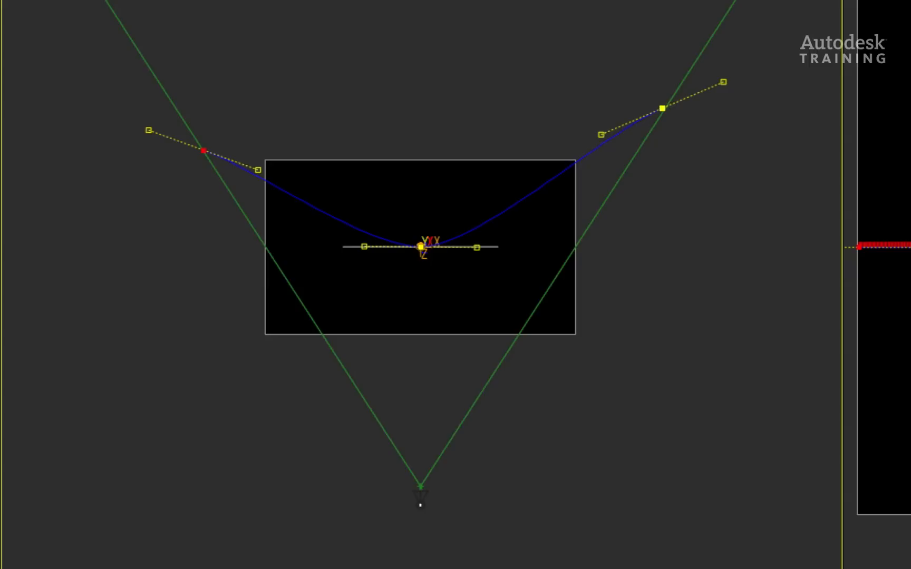
- Set the path's right vertex to X 1345 and Z -600, mirroring the left
ctrl+drag(624, 79, 702, 147)
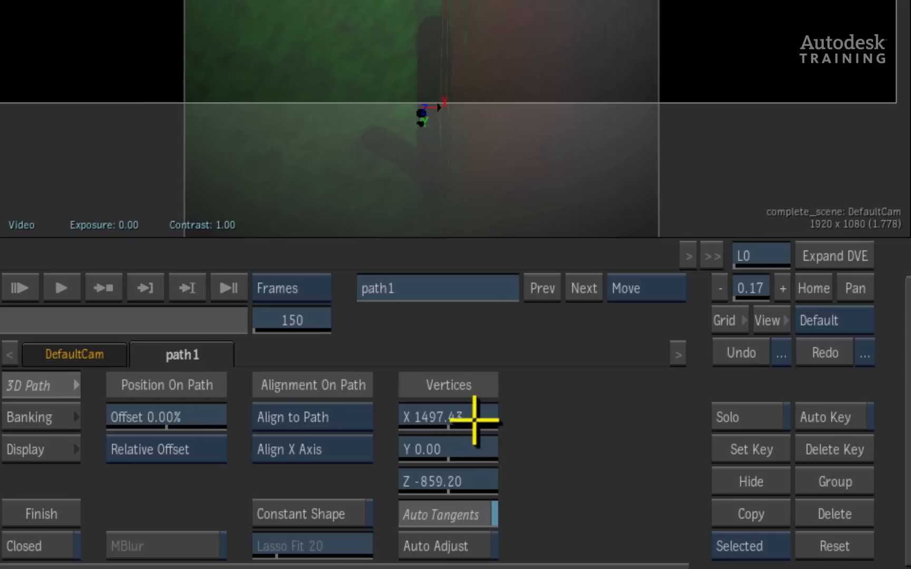
click(474, 422)
text(1)
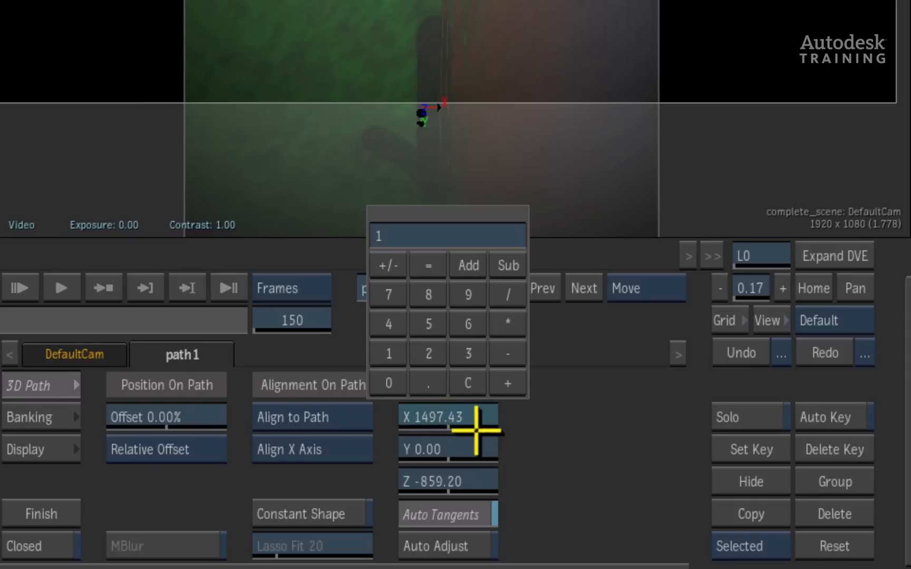
text(345)
key(Return)
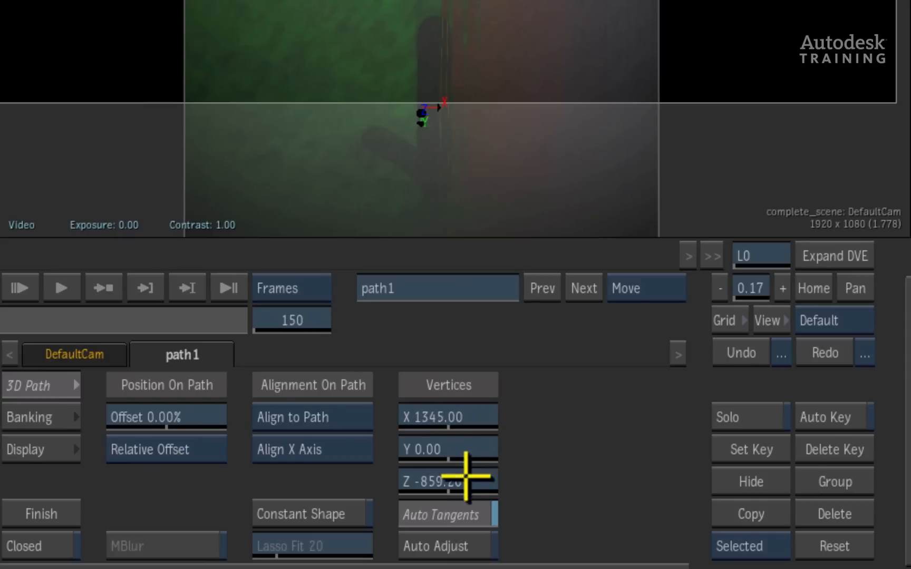
click(469, 475)
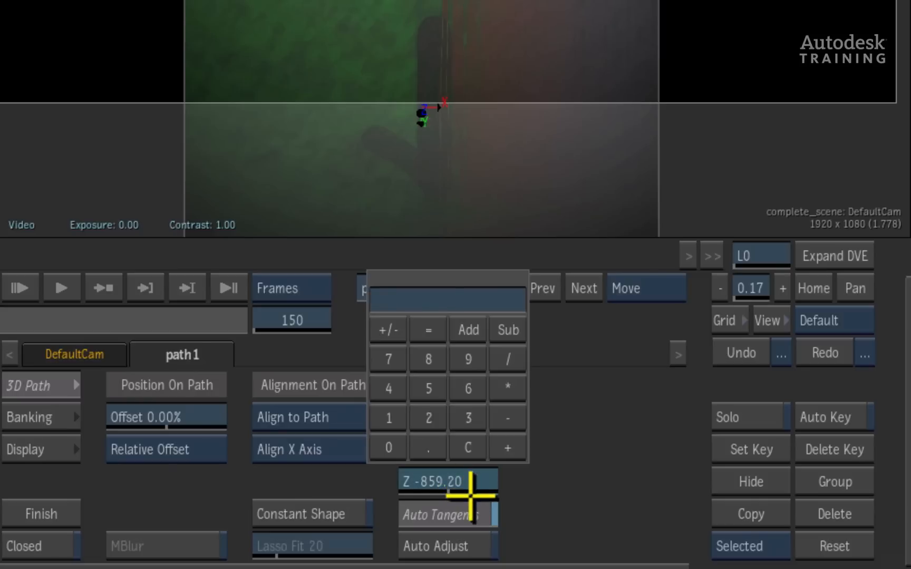
text(-600)
key(Return)
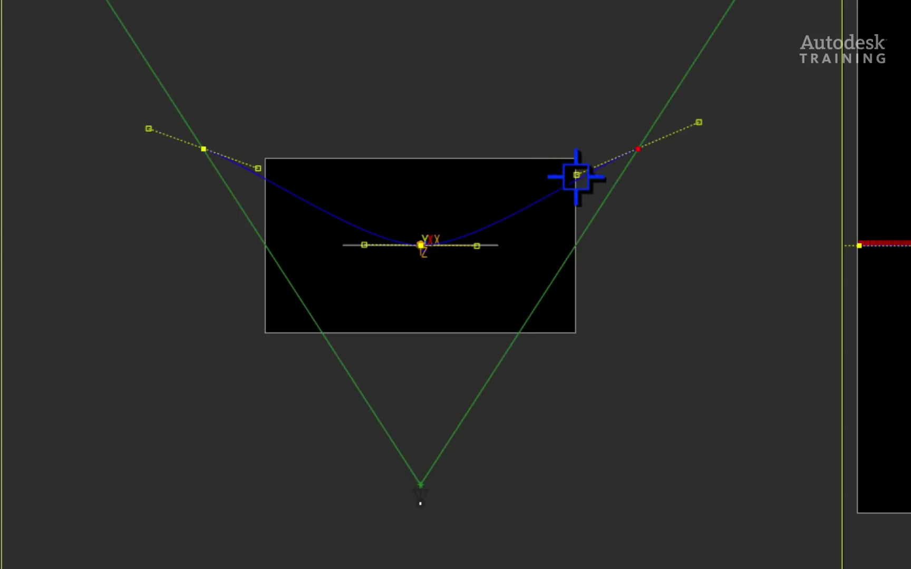
- Tweak the curve handles at both end points and return to the split viewport layout
drag(576, 176, 576, 183)
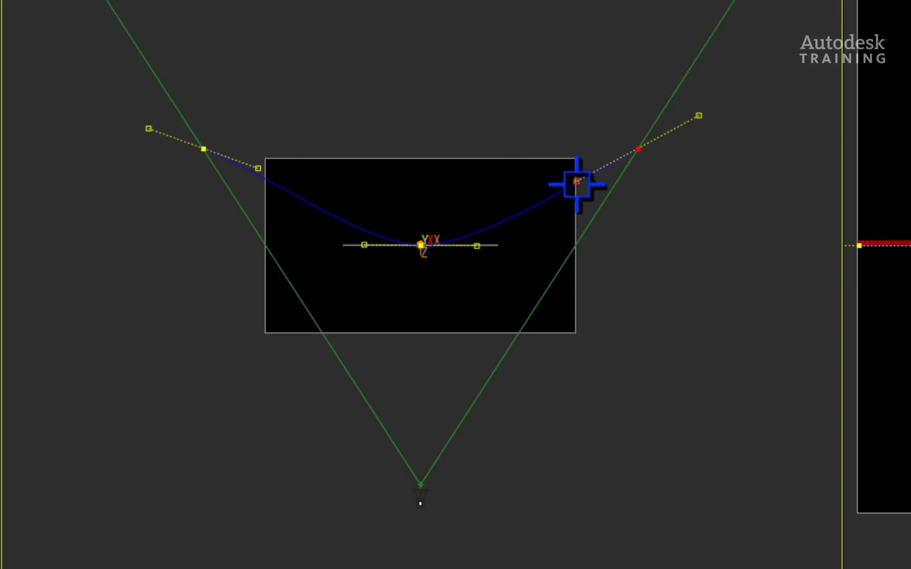
drag(263, 178, 257, 177)
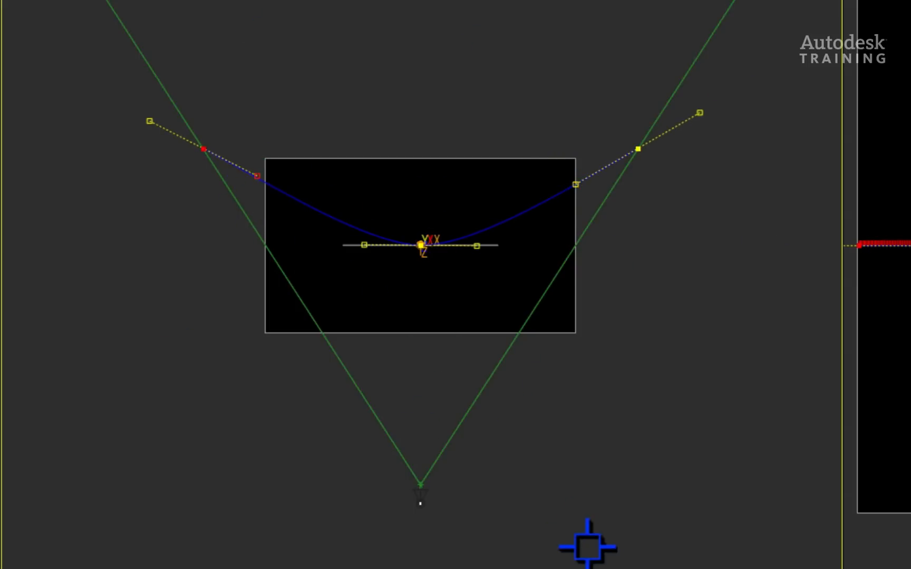
key(grave)
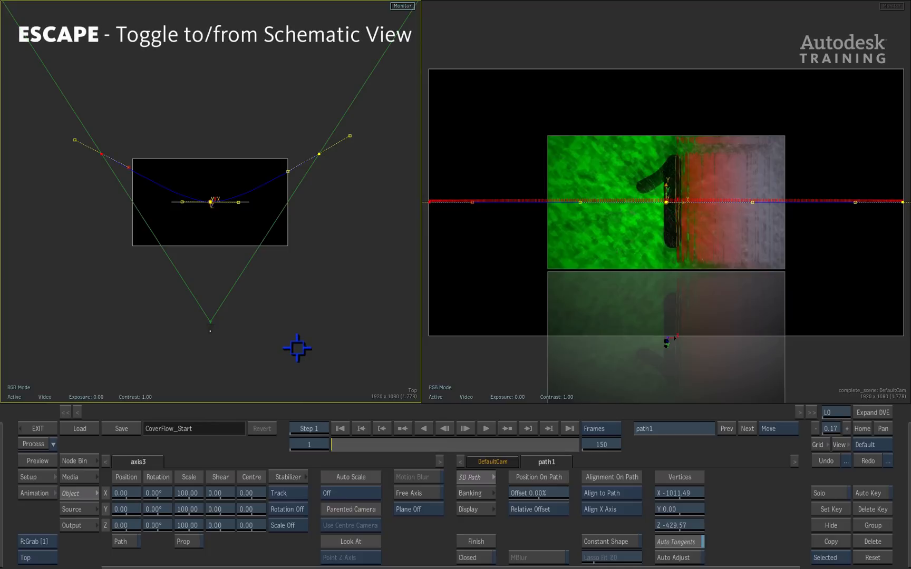
- In the schematic, move the axis3/path1 branch to the top and link path1 onto axis1's cover branch
key(Escape)
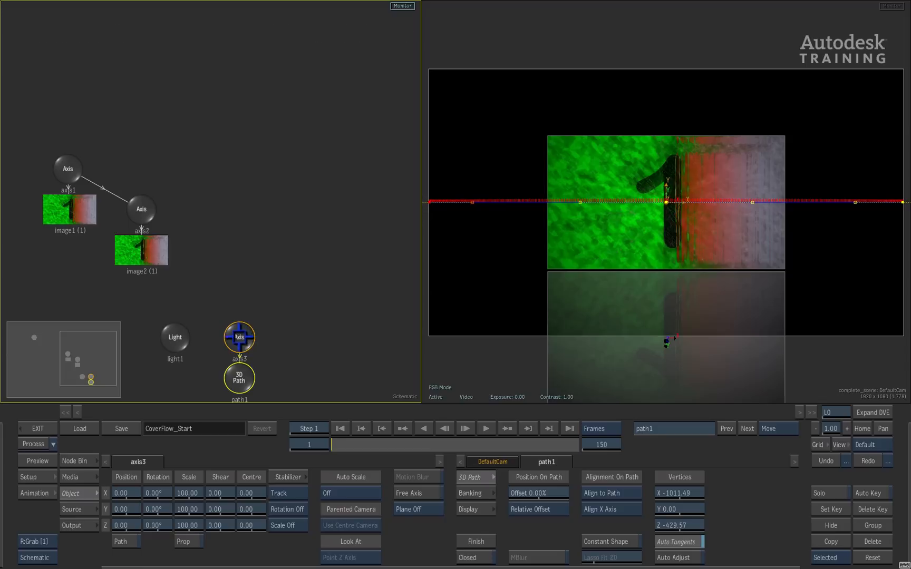
mouse_move(237, 333)
alt+mouse_down()
mouse_move(254, 101)
mouse_move(63, 43)
mouse_move(59, 54)
alt+mouse_up()
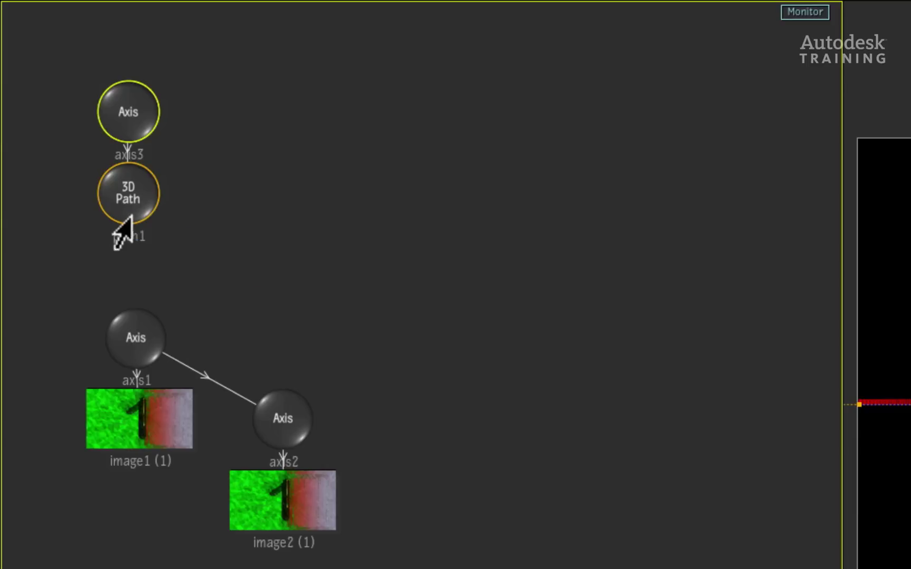
mouse_move(124, 218)
mouse_down()
mouse_move(156, 276)
mouse_move(128, 342)
mouse_up()
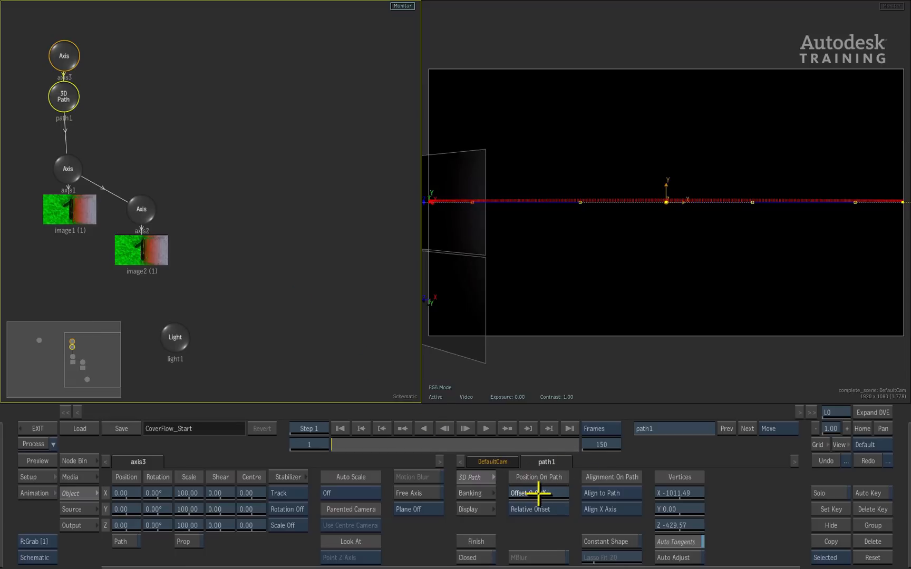
- Slide path1's Offset to 15% so the cover moves along the path
drag(554, 492, 504, 501)
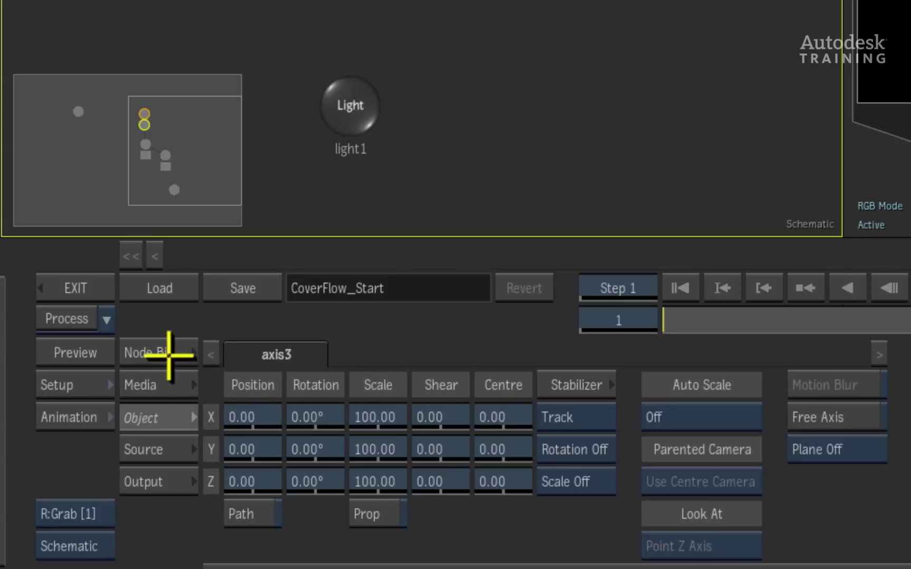
- Add a new Axis node beside light1 and rename it look_at_me
click(86, 460)
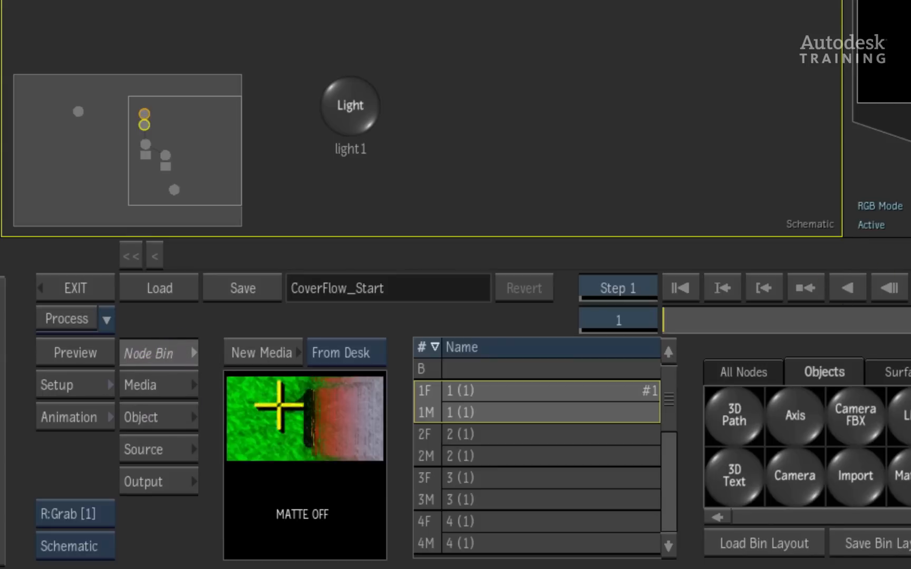
click(791, 412)
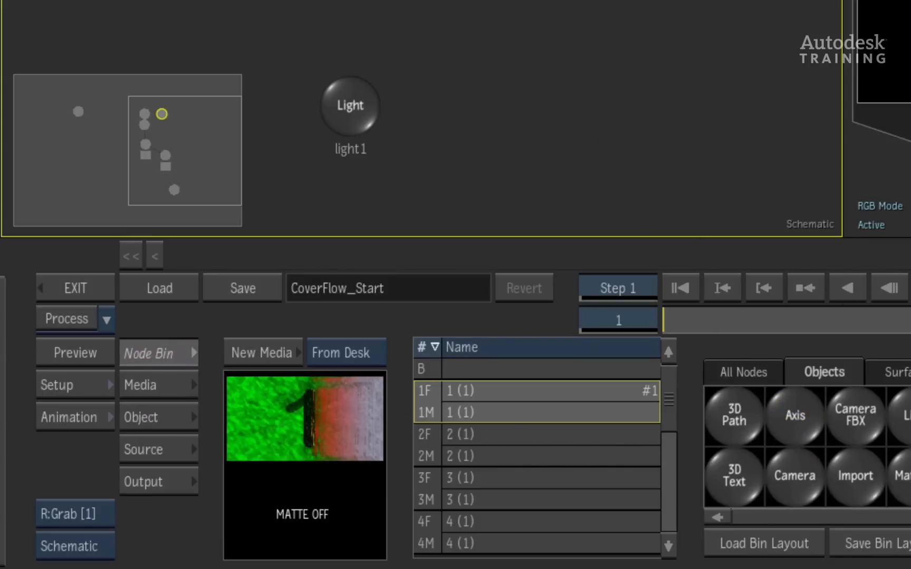
drag(791, 412, 461, 91)
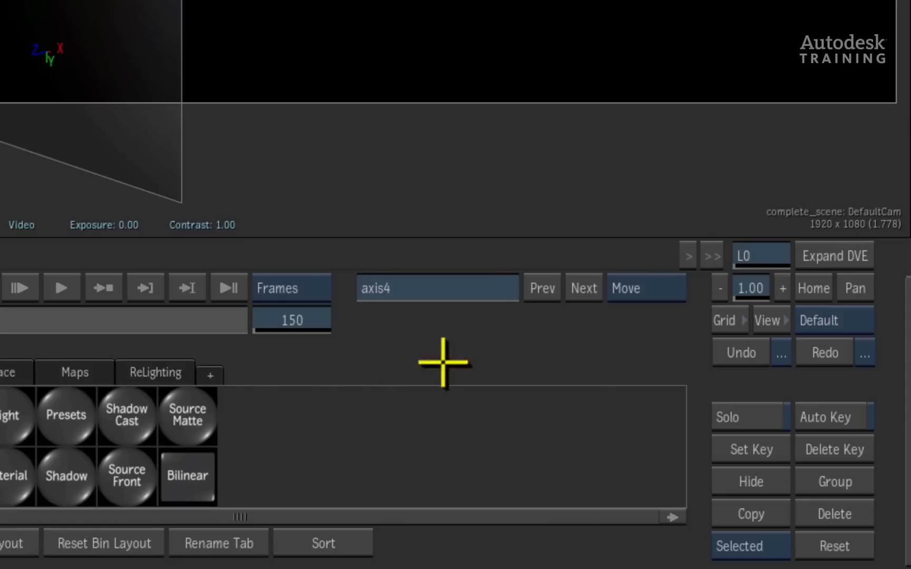
double_click(459, 296)
text(look at me)
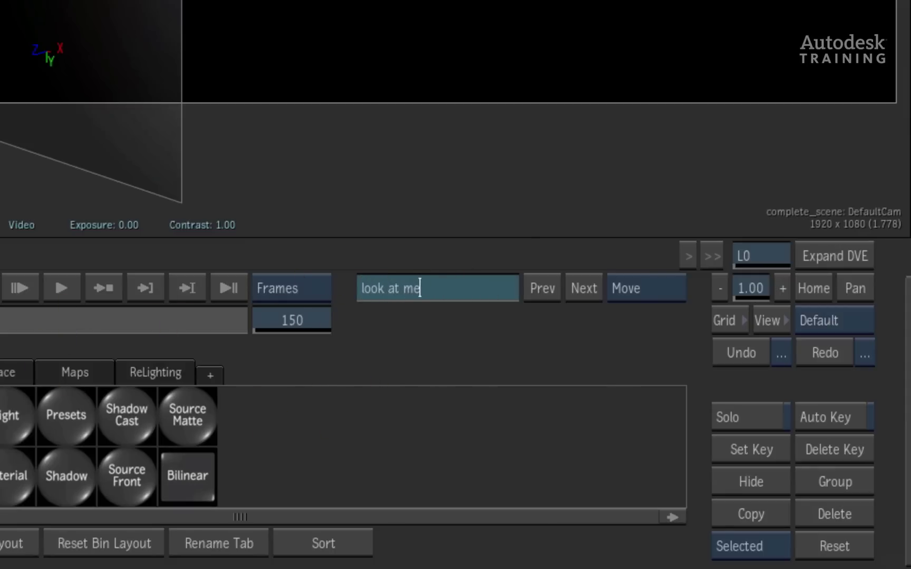
key(Return)
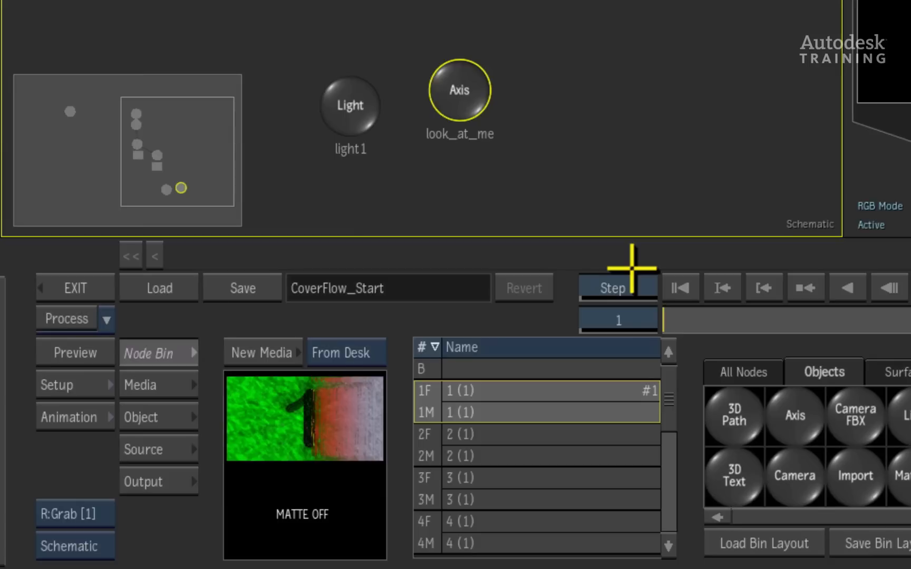
- Set look_at_me's Z position to 100 and move it to the top of the schematic
click(159, 418)
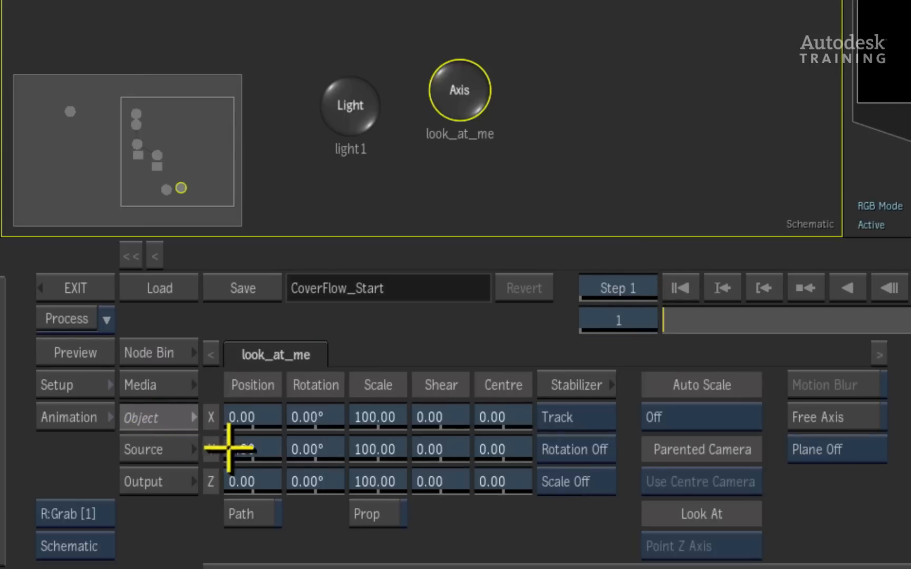
click(248, 482)
text(100)
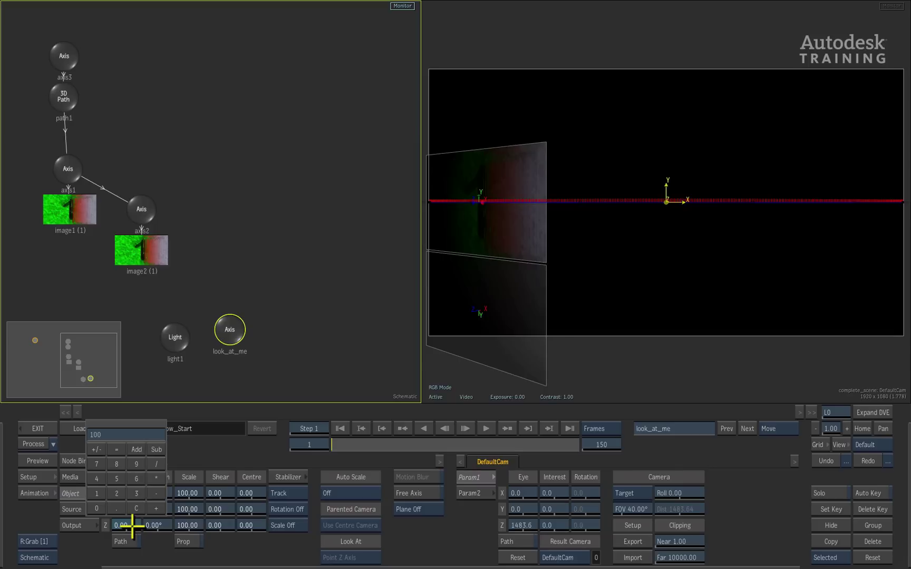
key(Return)
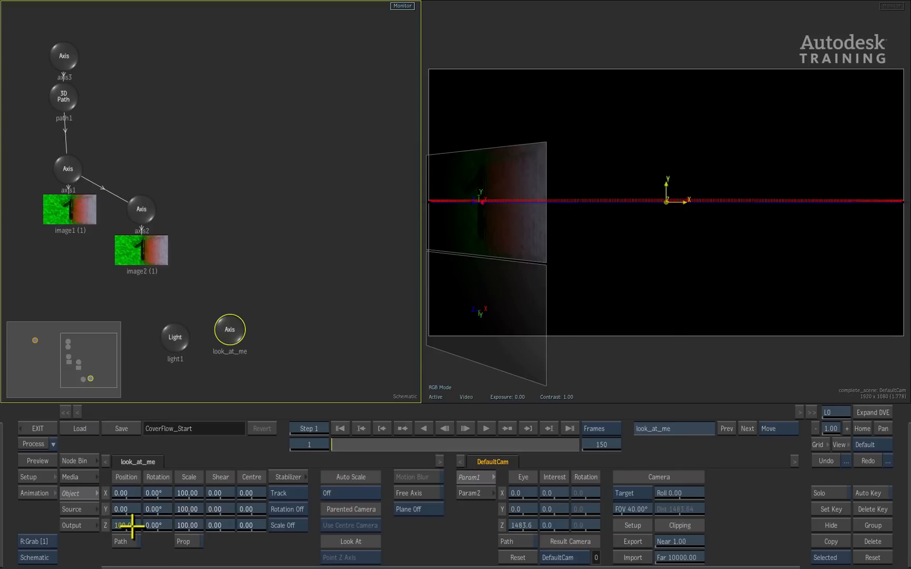
drag(228, 329, 232, 35)
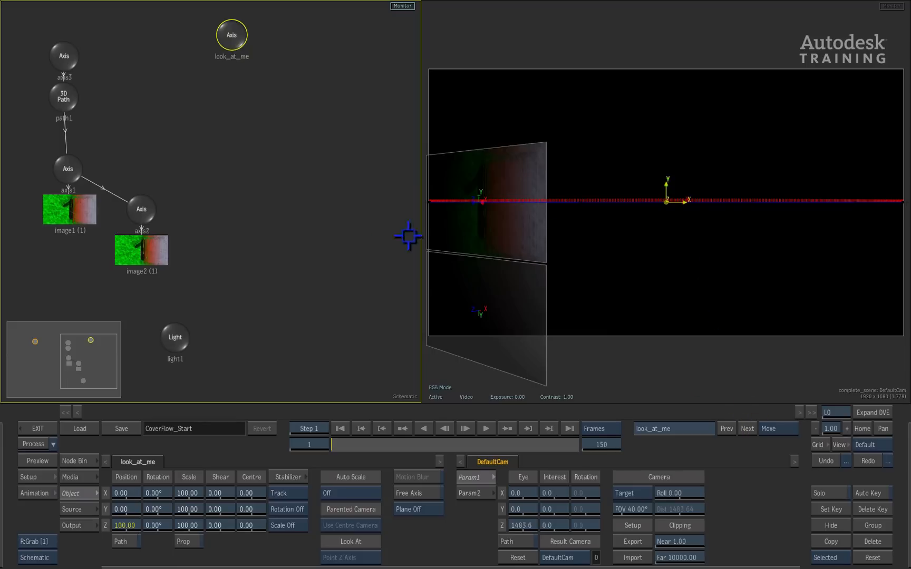
- Set path1's alignment to Look At with Point Z Axis toward the target
click(65, 107)
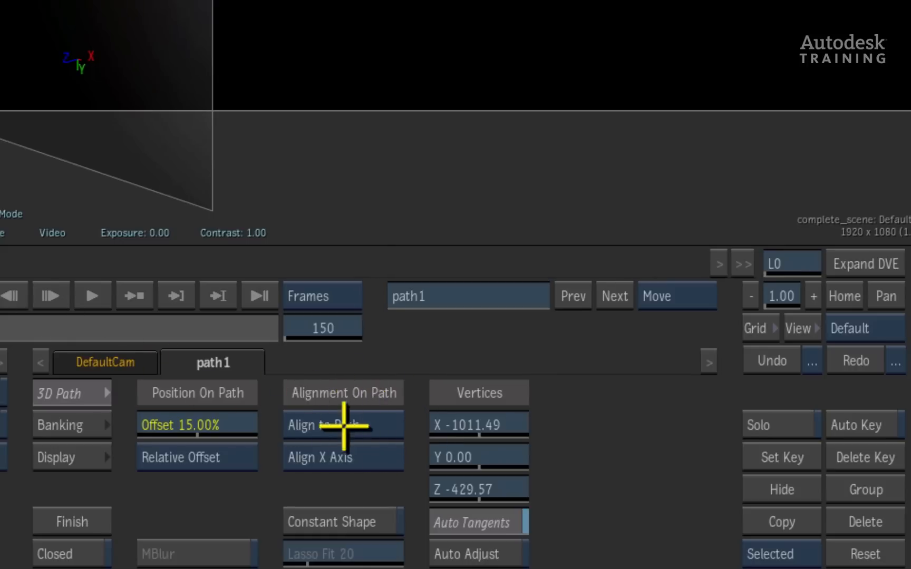
click(379, 422)
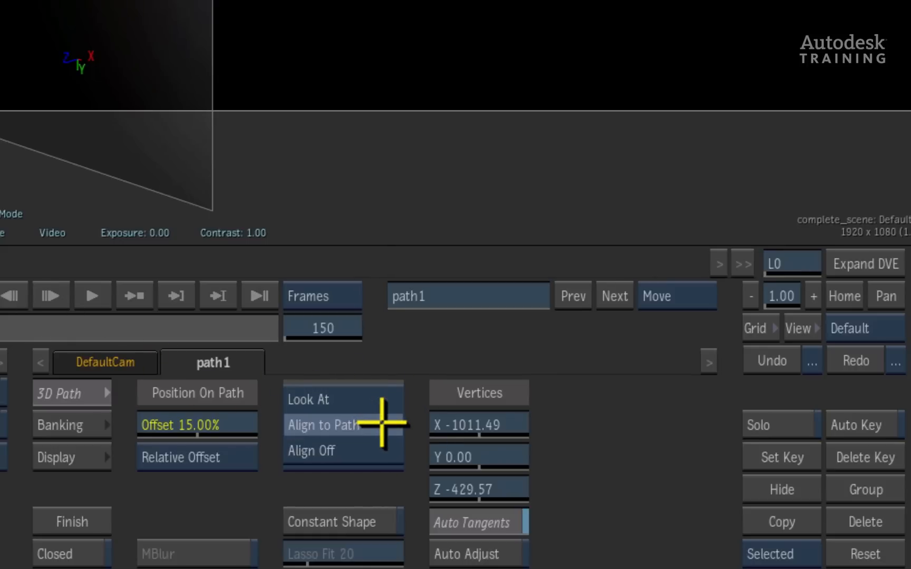
click(382, 394)
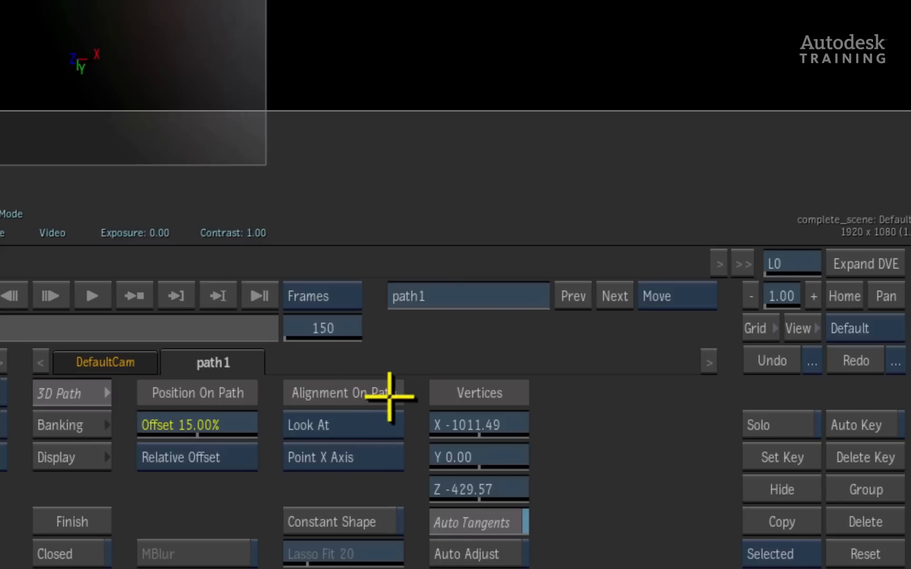
click(380, 454)
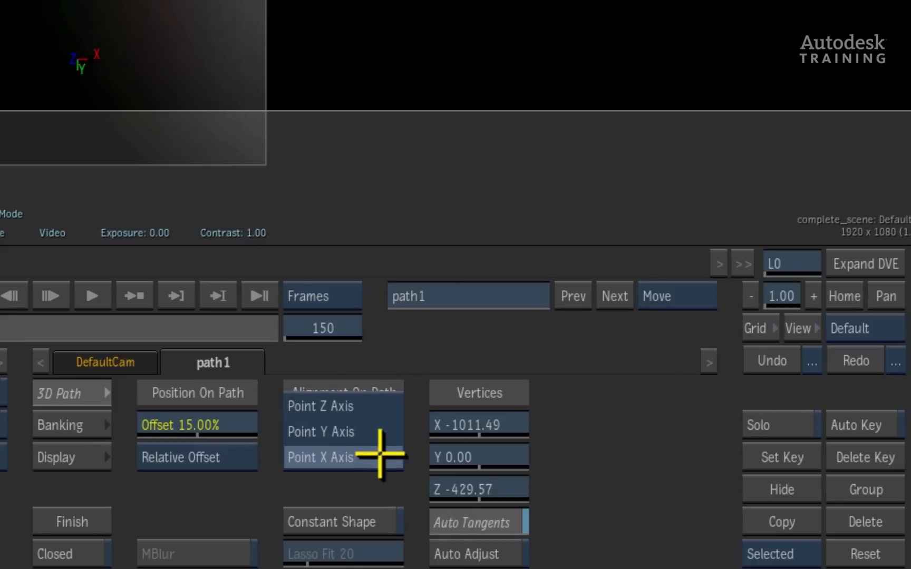
click(383, 405)
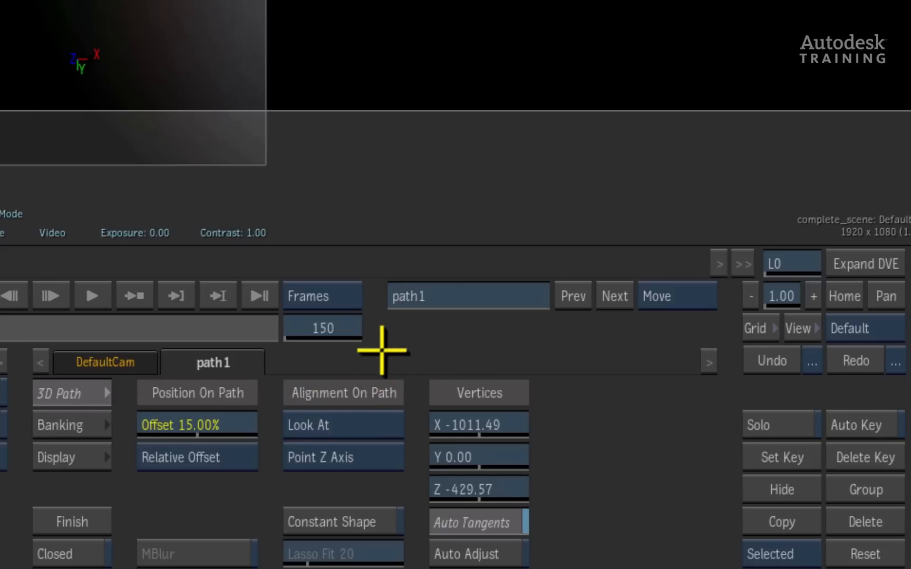
- With the Look At schematic tool, link path1 to the look_at_me axis as its target
click(703, 296)
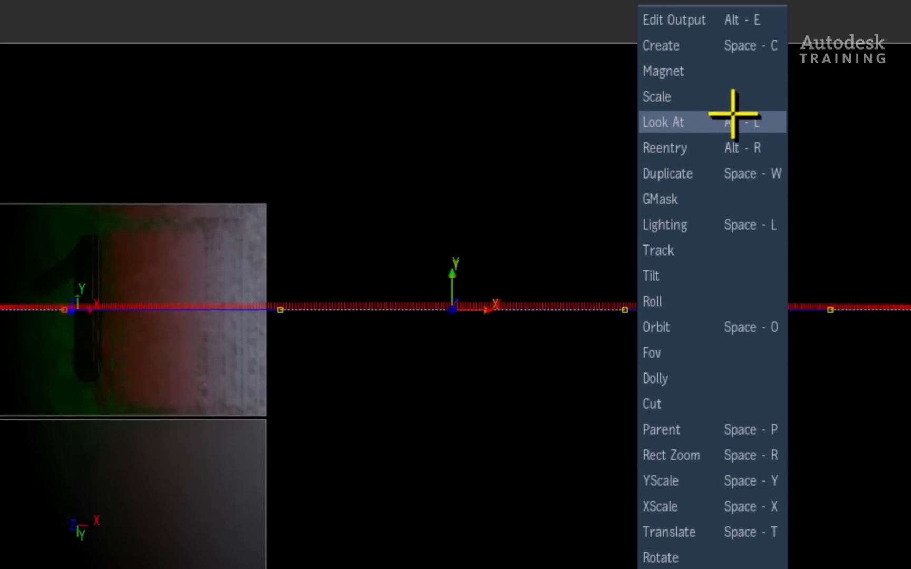
click(731, 121)
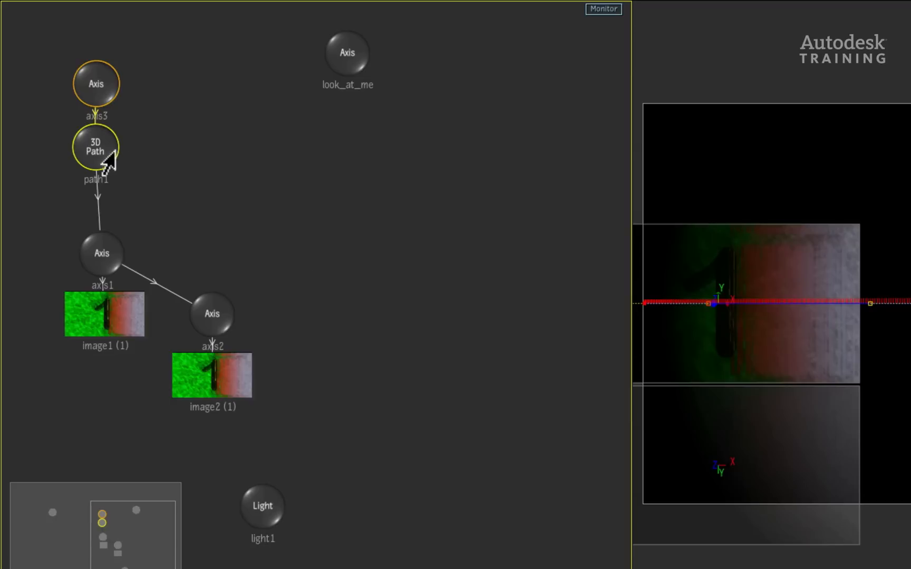
click(334, 61)
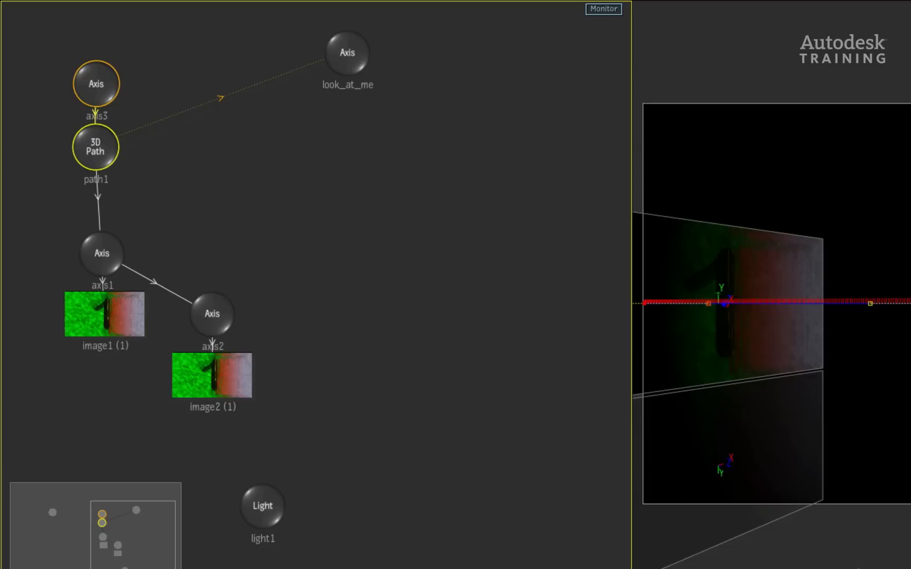
click(853, 565)
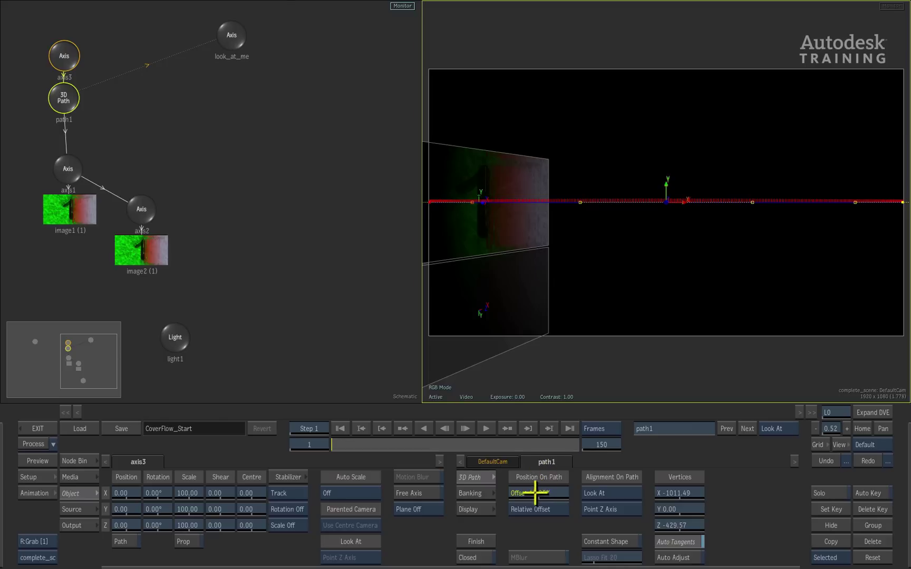
- Slide path1's Offset to 63% so the cover travels right, turning toward look_at_me
mouse_move(535, 491)
mouse_down()
mouse_move(553, 488)
mouse_move(534, 490)
mouse_up()
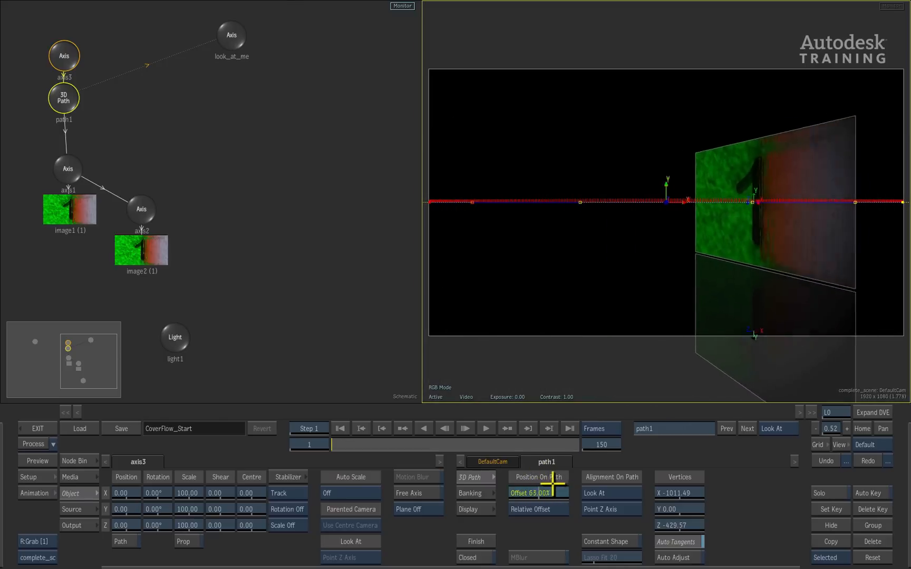